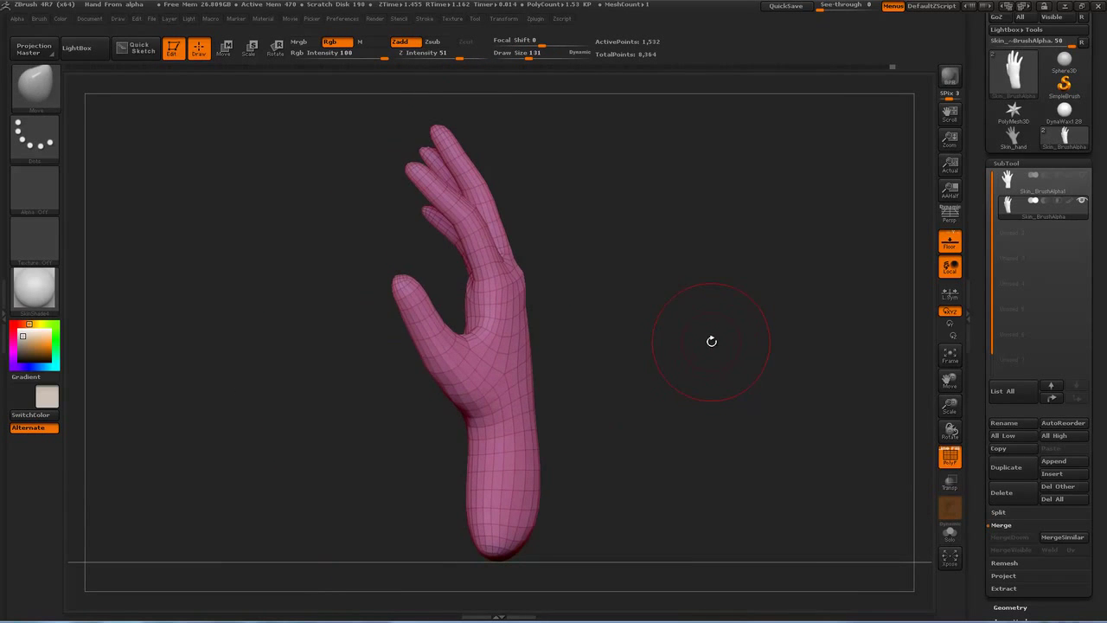
# - Switch to Photoshop, enlarge hand.jpg to 200% and collapse the properties display to examine the hand silhouette
pyautogui.hotkey('alt', 'Tab')
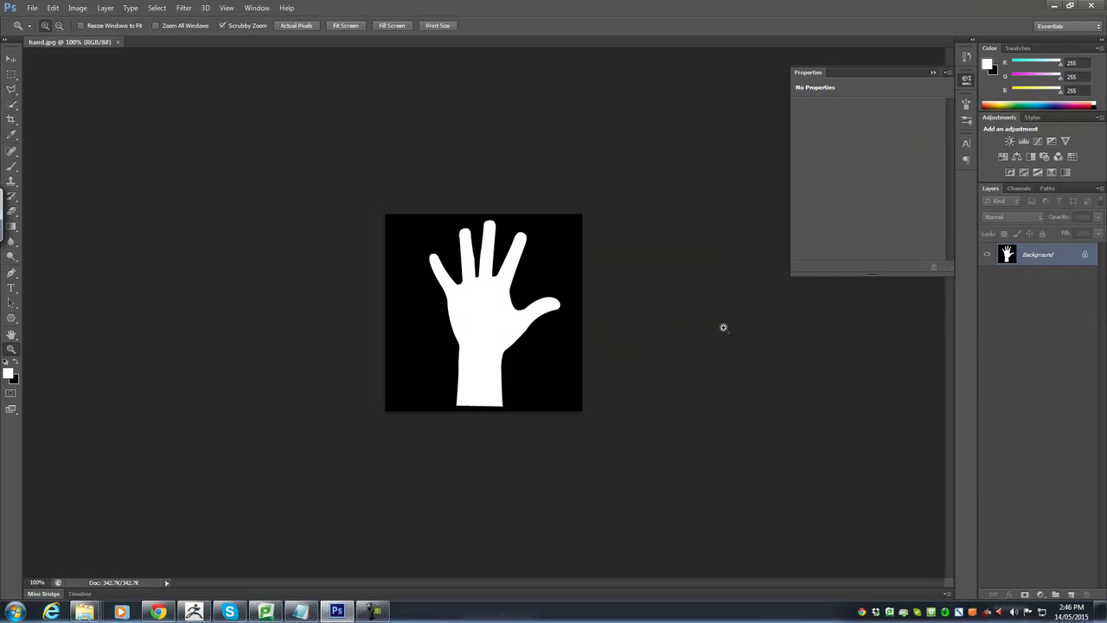
pyautogui.click(468, 260)
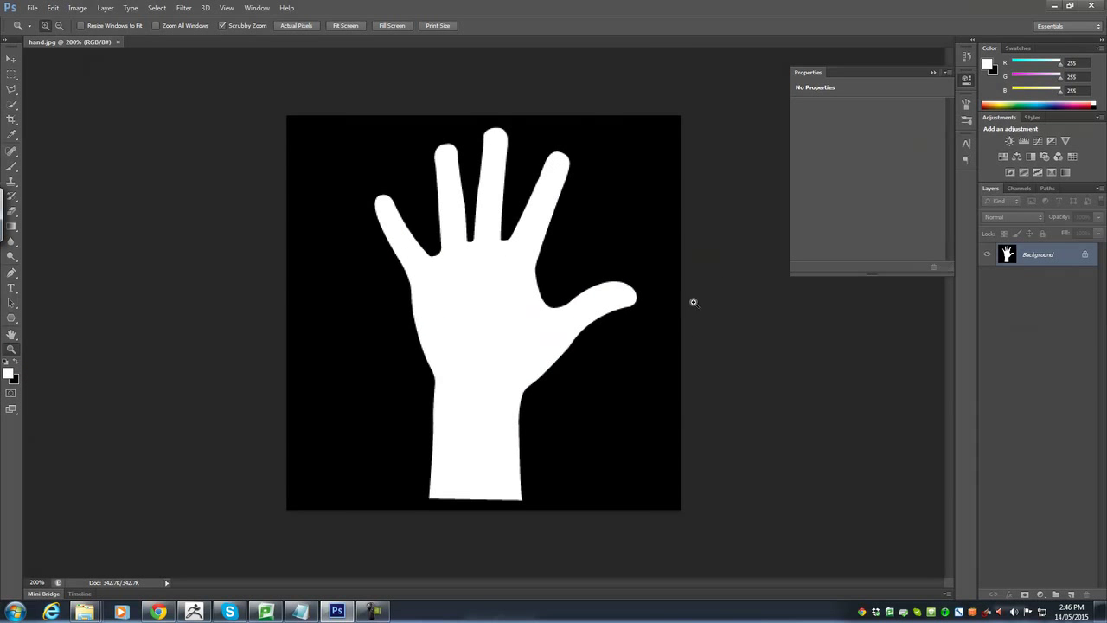
pyautogui.click(938, 72)
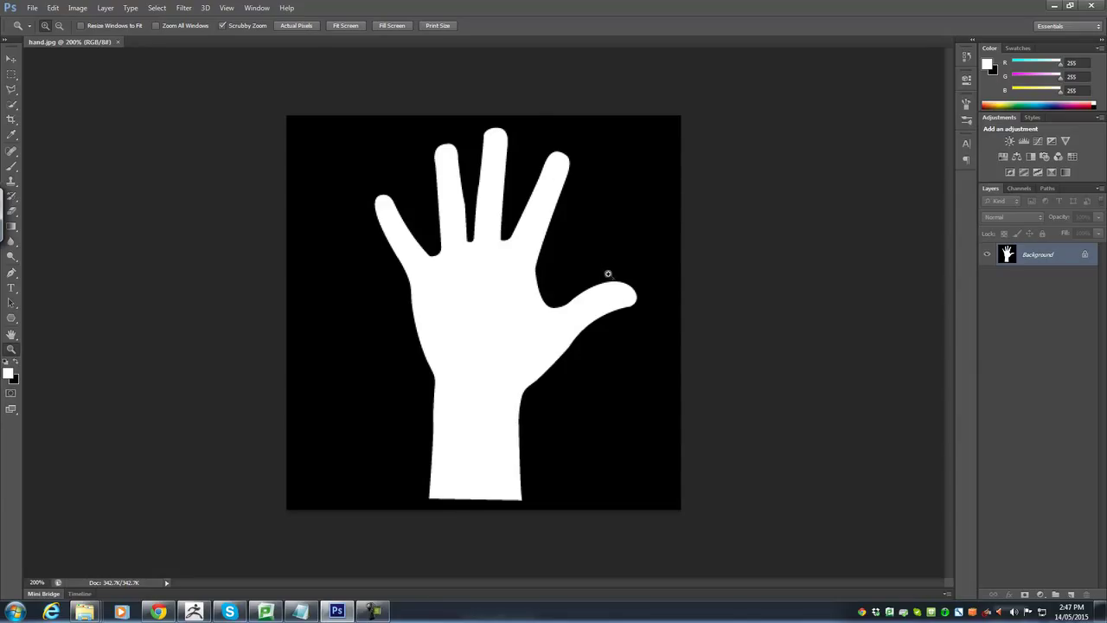
# - Switch back to ZBrush and open the DynaMesh032 project without saving the current project
pyautogui.hotkey('alt', 'Tab')
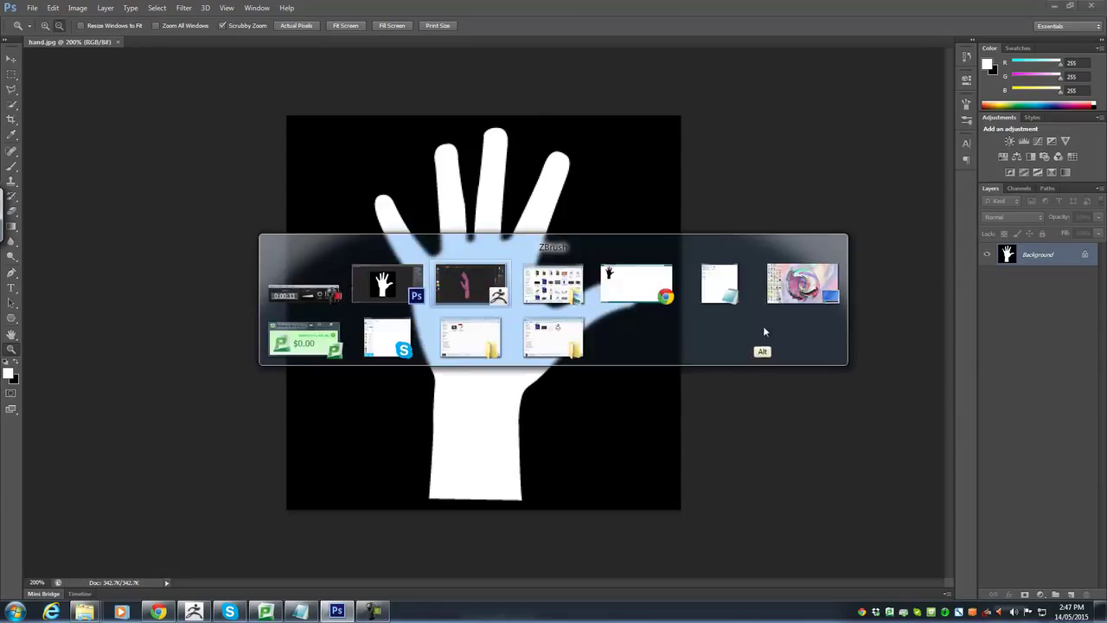
pyautogui.moveTo(658, 316); pyautogui.dragTo(763, 200)
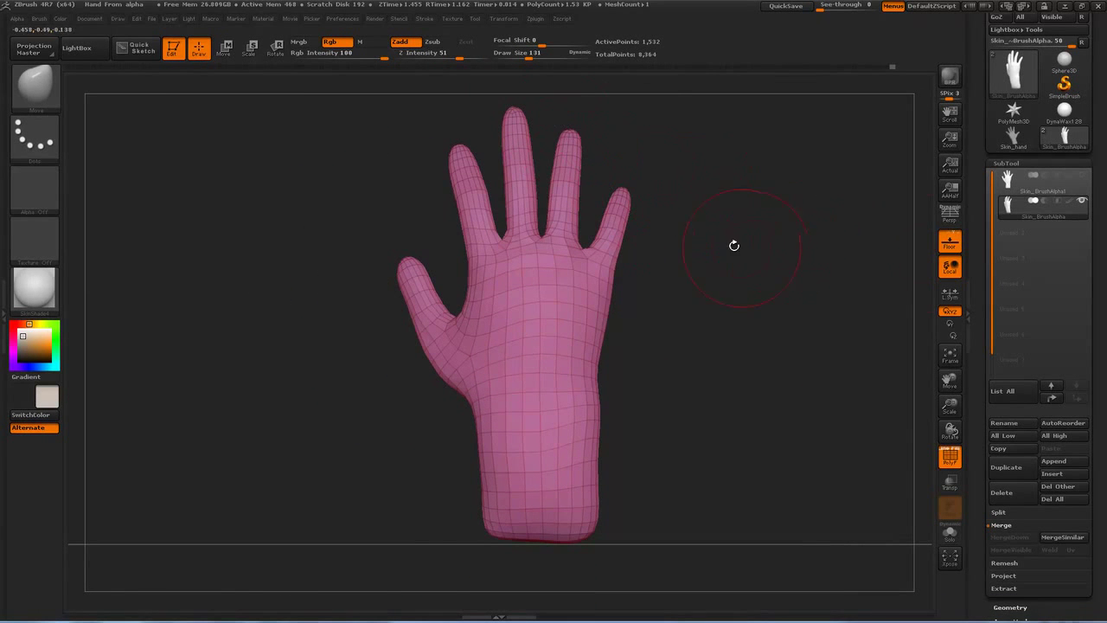
pyautogui.click(102, 56)
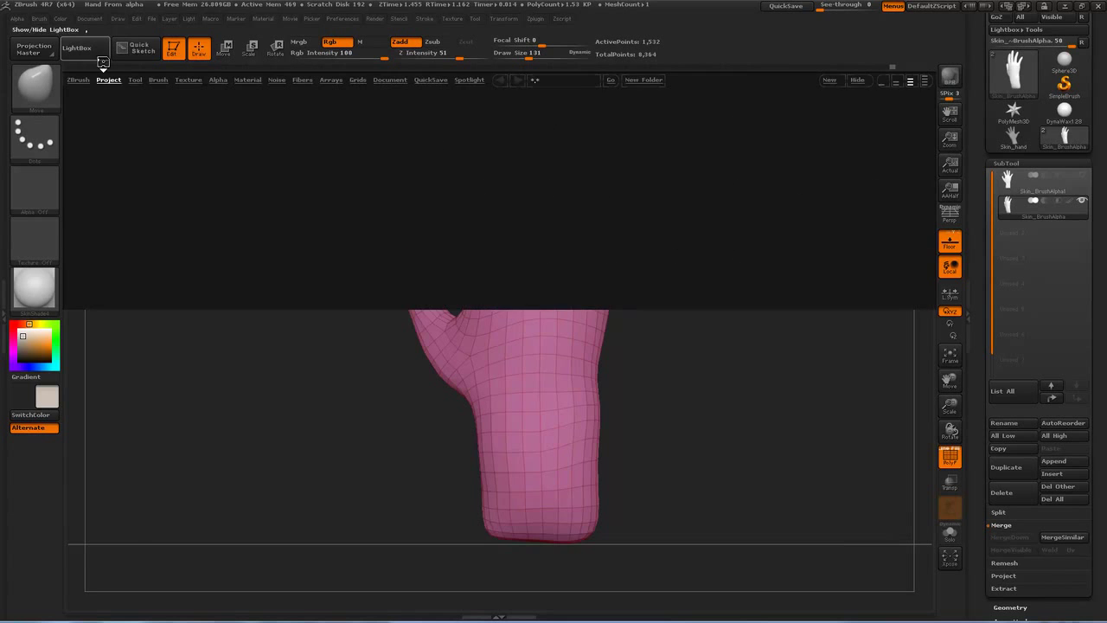
pyautogui.doubleClick(627, 192)
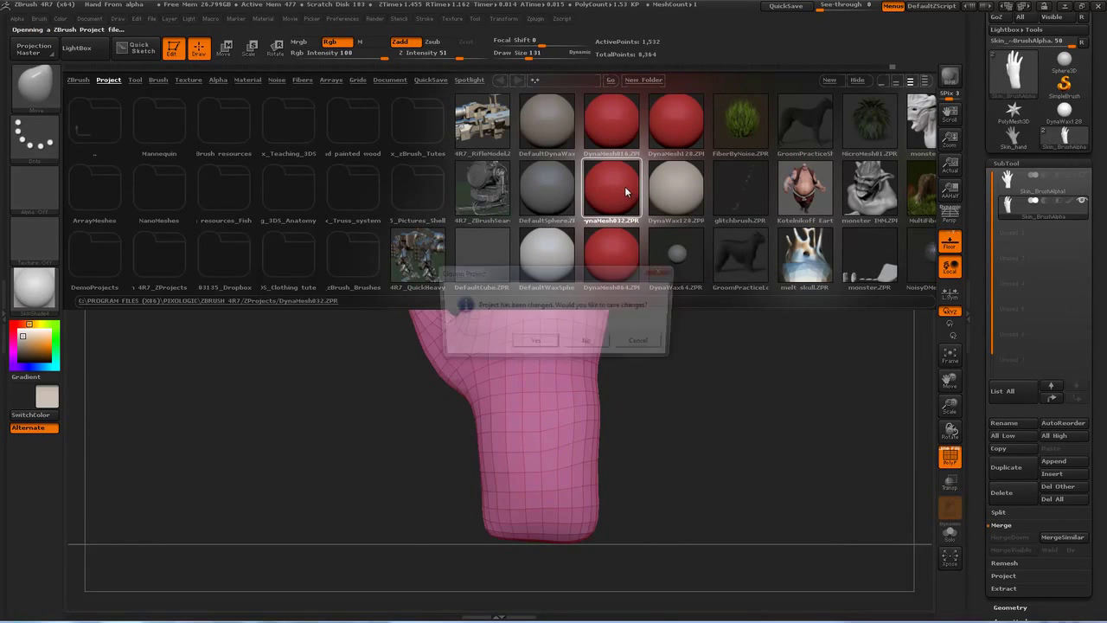
pyautogui.click(597, 344)
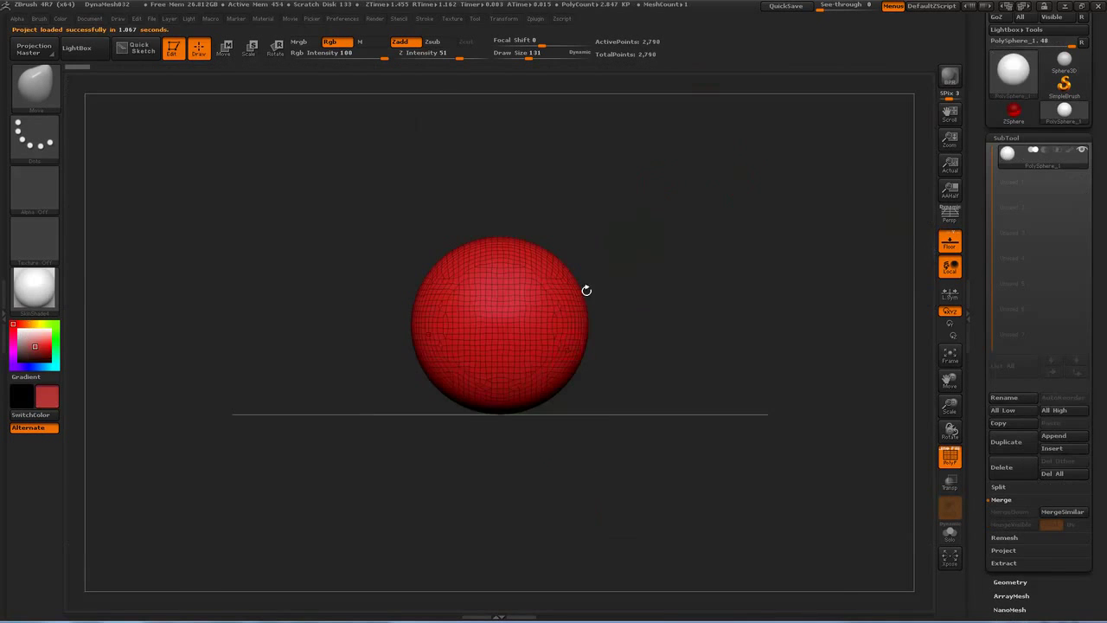
pyautogui.click(47, 195)
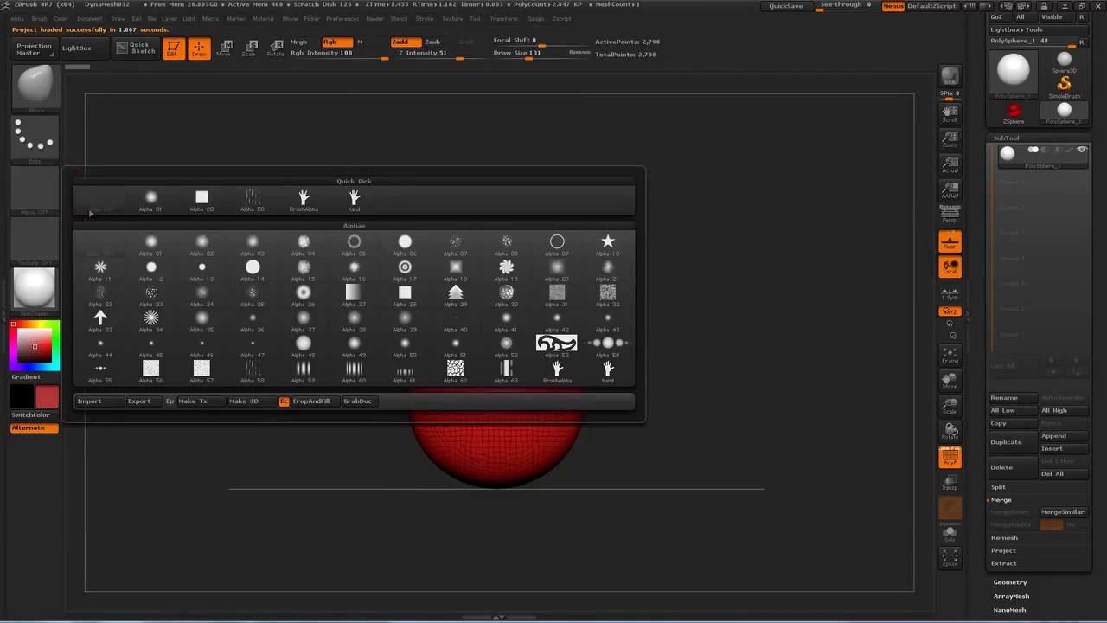
pyautogui.click(42, 194)
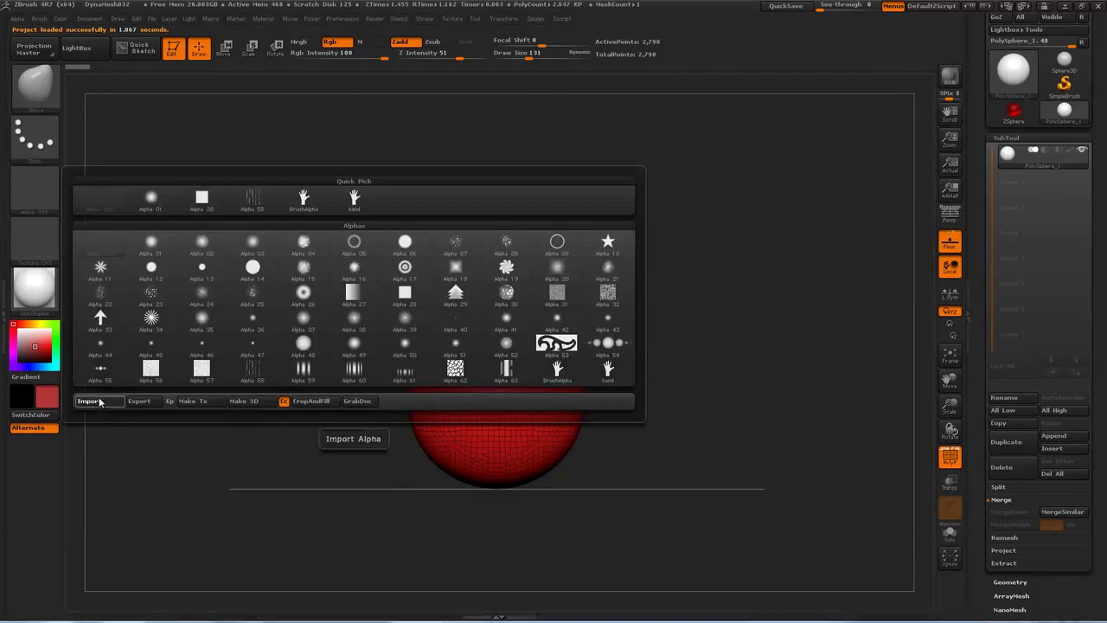
pyautogui.click(90, 401)
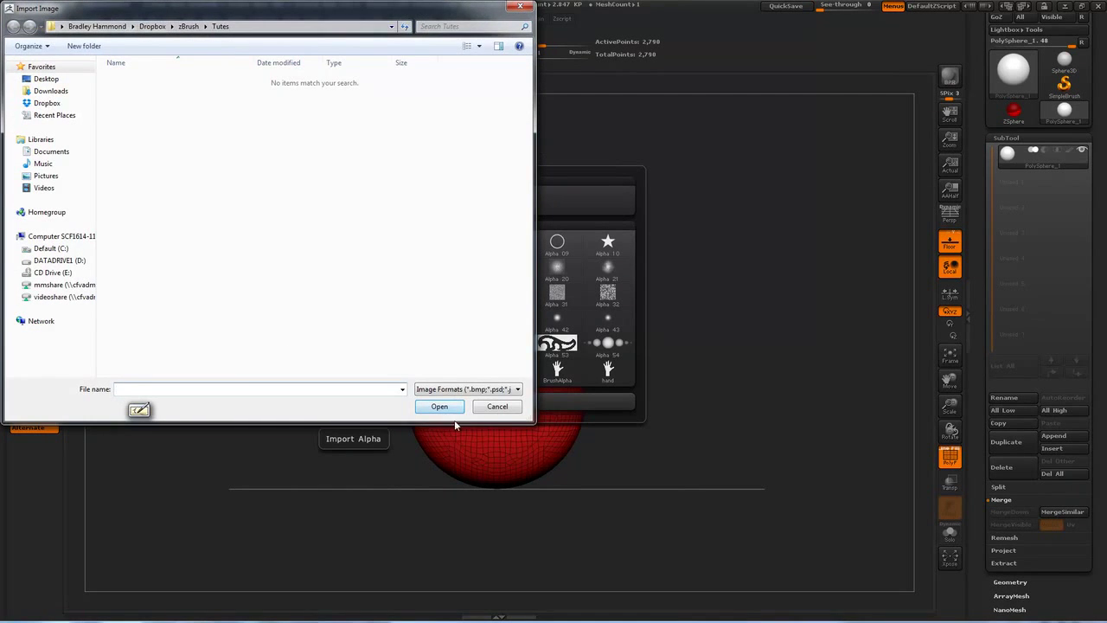
pyautogui.click(484, 410)
# - Choose the hand image as the current alpha
pyautogui.click(43, 192)
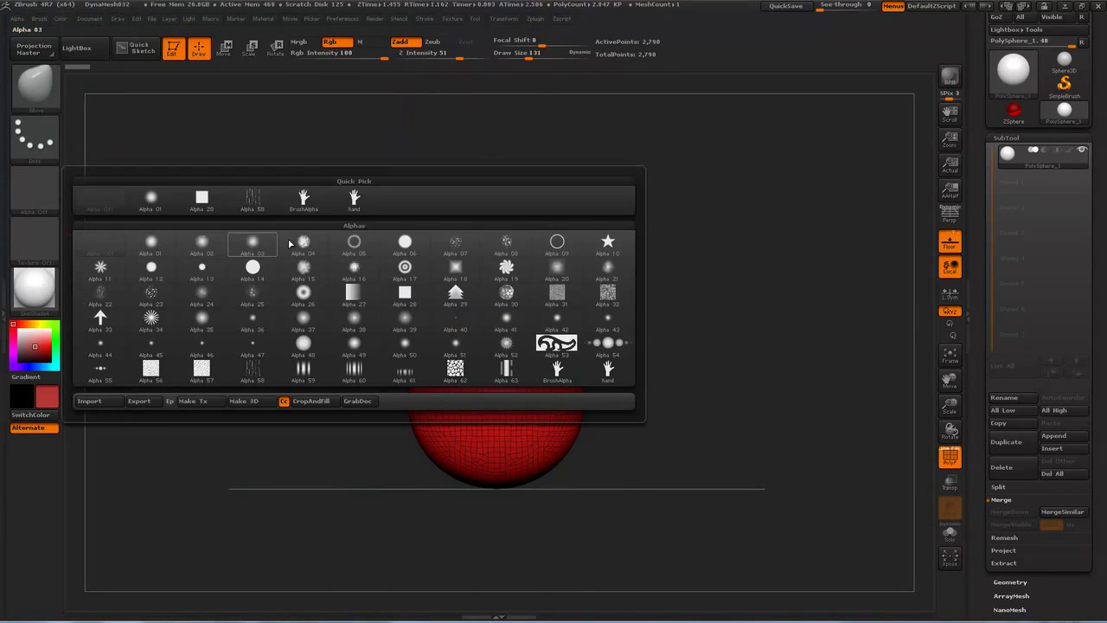
pyautogui.click(353, 204)
pyautogui.keyDown('alt'); pyautogui.moveTo(601, 233); pyautogui.dragTo(701, 243); pyautogui.keyUp('alt')
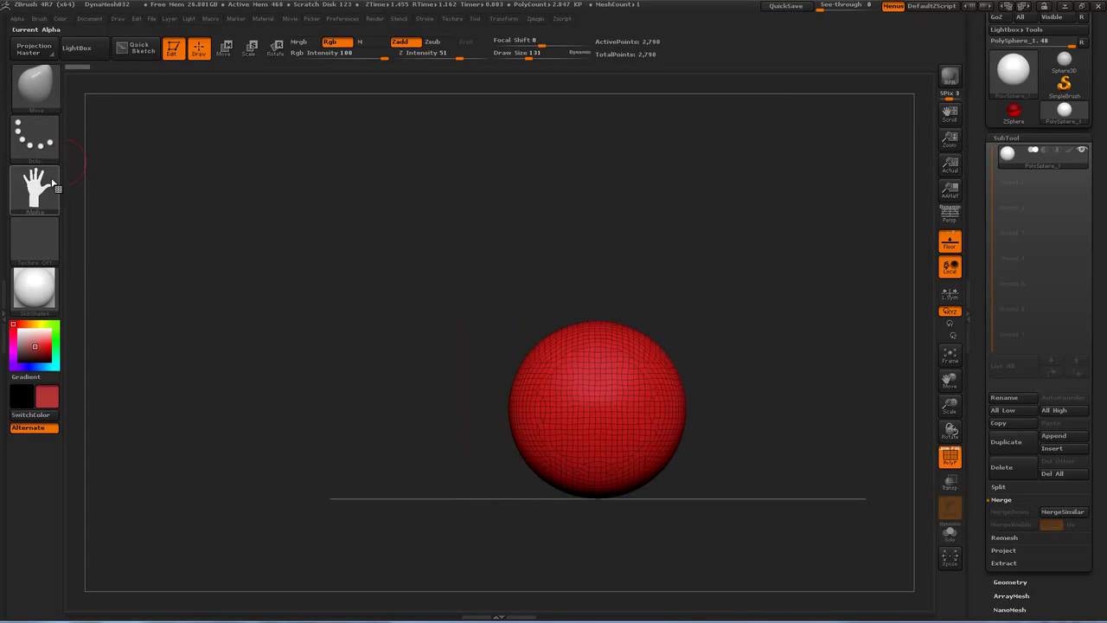
pyautogui.moveTo(44, 195)
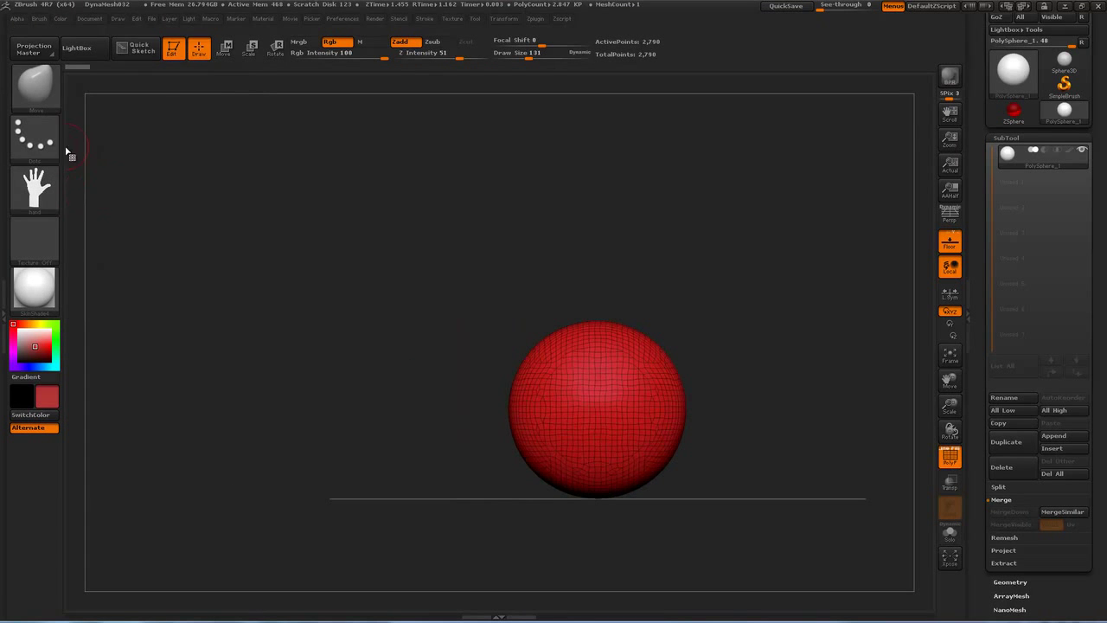
# - Make a 3D mesh from the hand alpha with a mesh resolution of 100 and a depth of 10
pyautogui.click(21, 18)
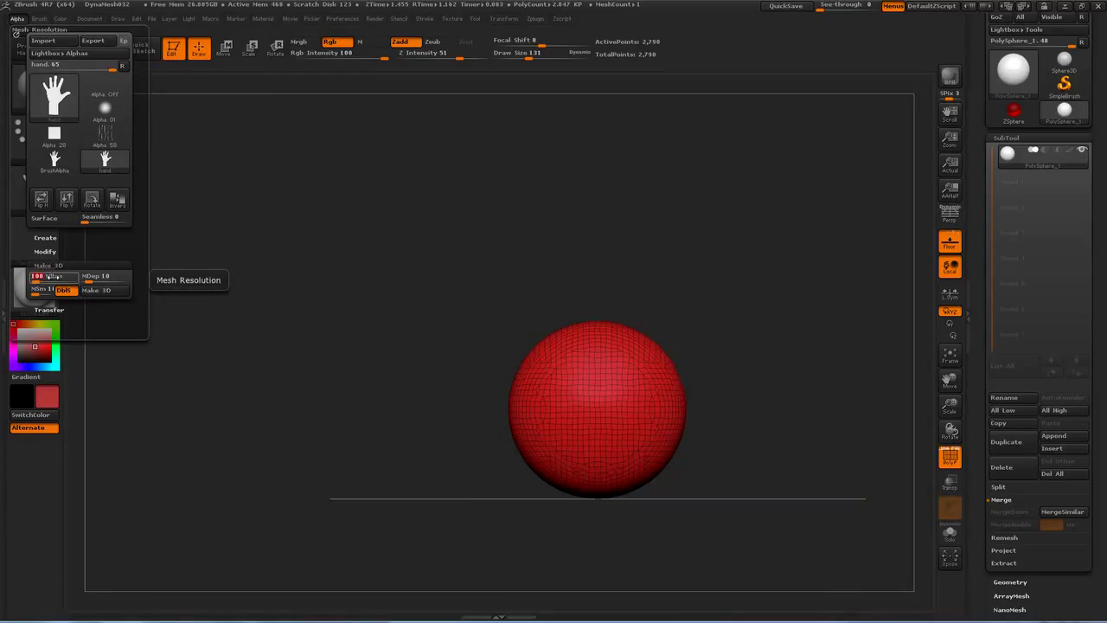
pyautogui.click(96, 292)
pyautogui.keyDown('alt'); pyautogui.moveTo(533, 323); pyautogui.dragTo(621, 339); pyautogui.keyUp('alt')
pyautogui.keyDown('alt'); pyautogui.moveTo(600, 262); pyautogui.dragTo(587, 305); pyautogui.keyUp('alt')
pyautogui.moveTo(587, 305); pyautogui.dragTo(697, 305)
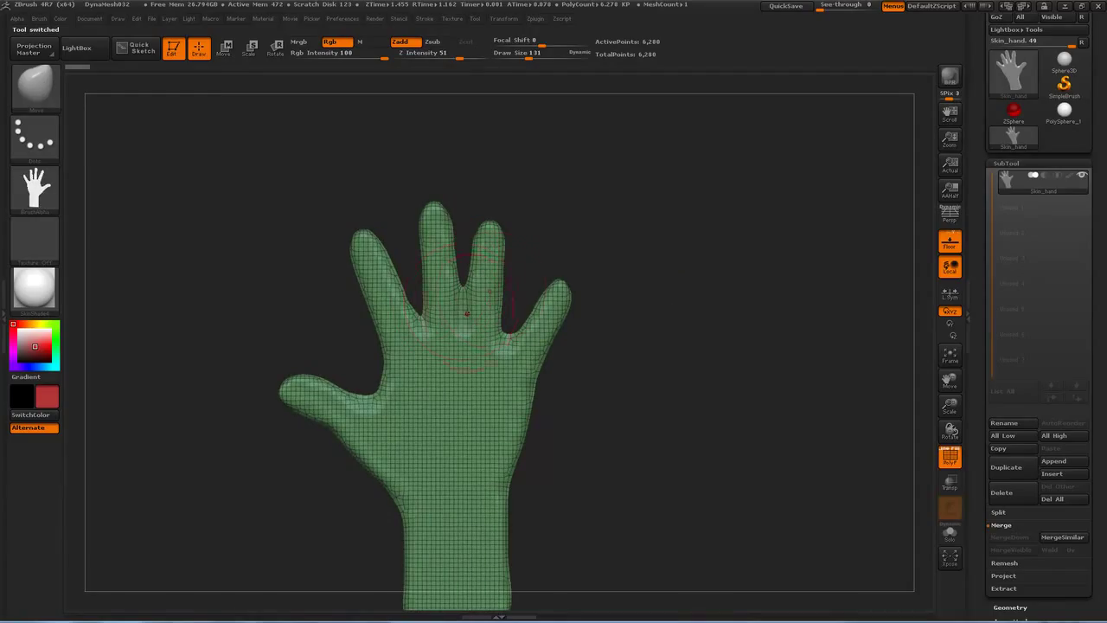
# - Raise the alpha's mesh resolution and make another, denser 3D mesh of the hand
pyautogui.click(17, 18)
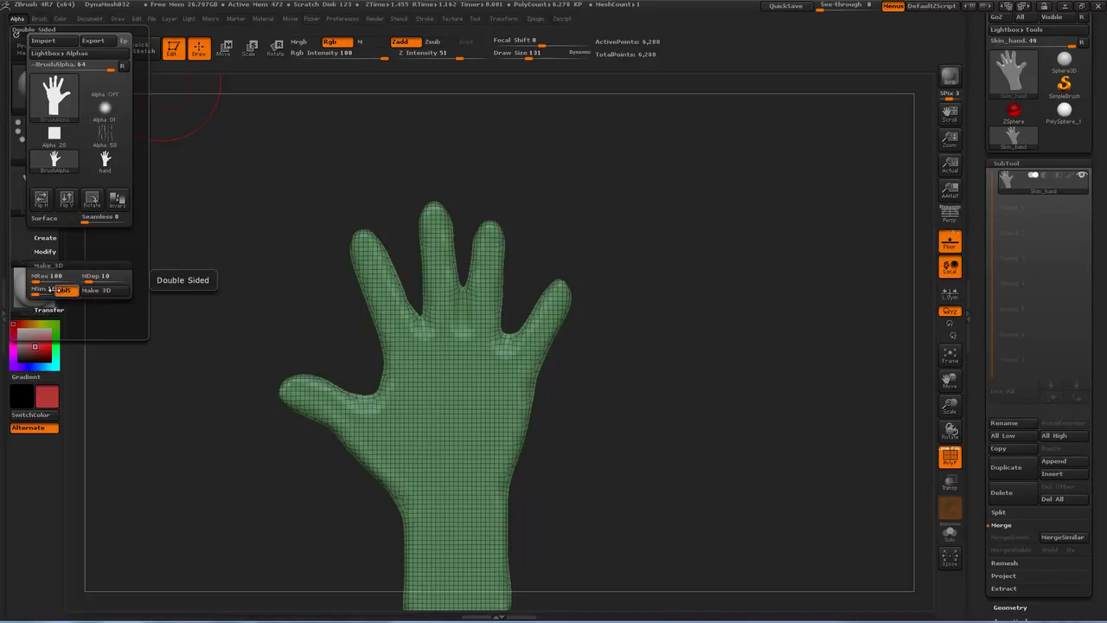
pyautogui.click(52, 278)
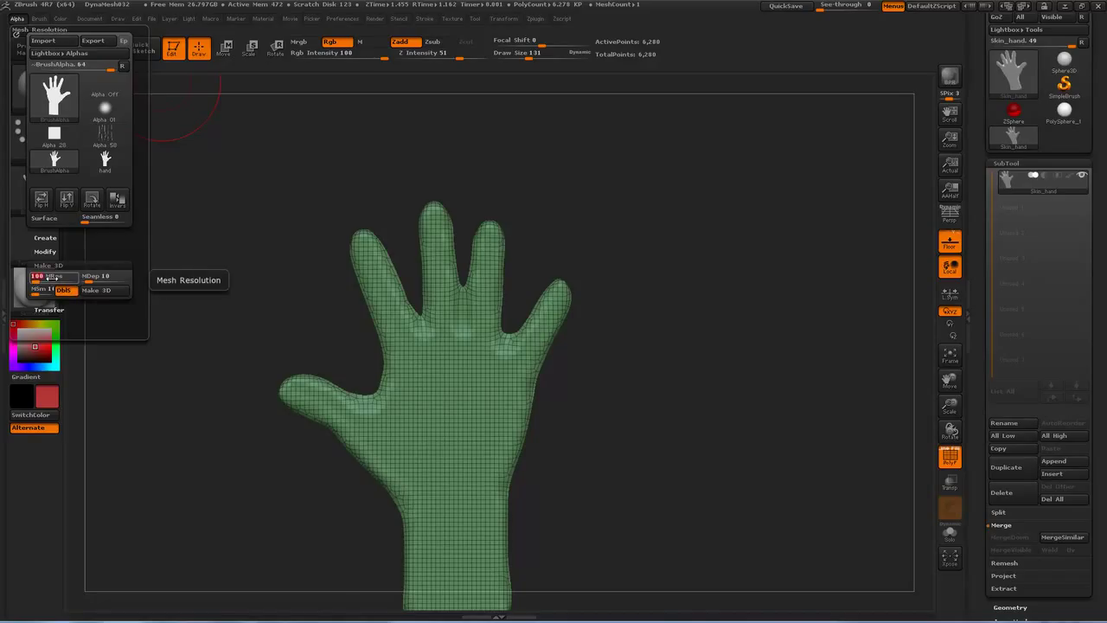
pyautogui.write('5')
pyautogui.press('Return')
pyautogui.click(95, 290)
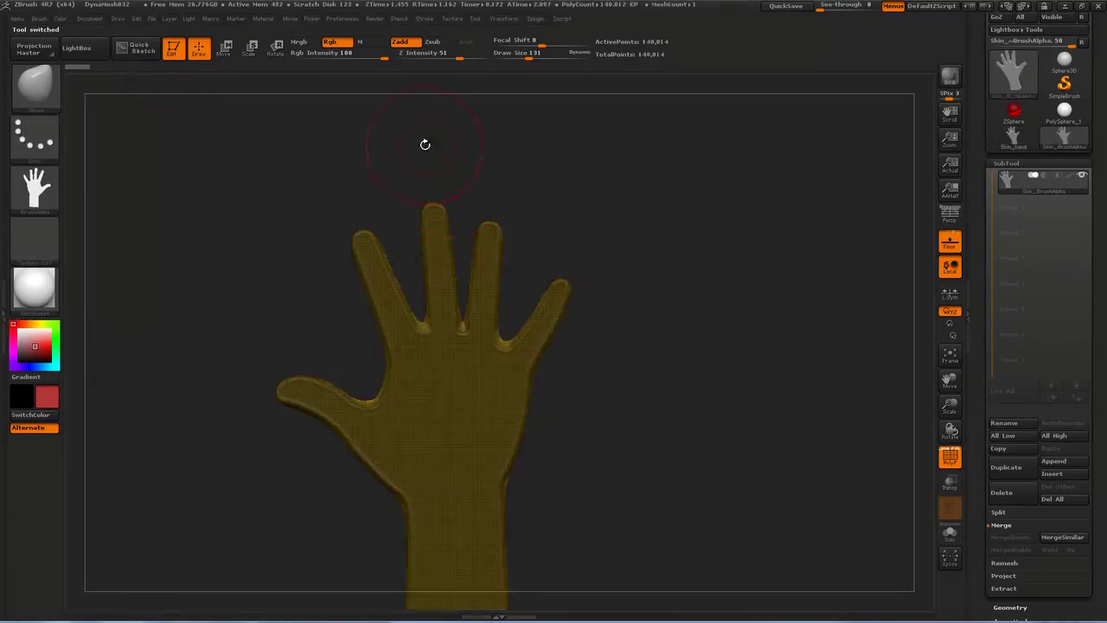
pyautogui.moveTo(608, 192); pyautogui.dragTo(637, 221)
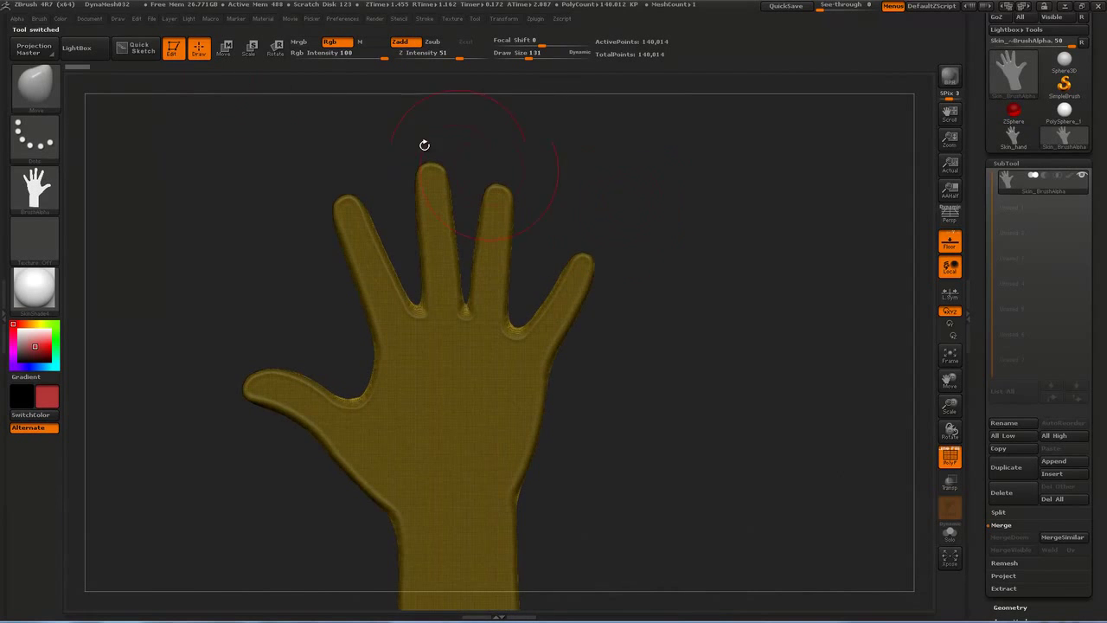
# - Set the alpha's mesh resolution to 256 and smoothing to 20, and make a new 3D hand mesh
pyautogui.click(18, 20)
pyautogui.click(49, 276)
pyautogui.write('256')
pyautogui.moveTo(238, 306); pyautogui.dragTo(305, 316)
pyautogui.moveTo(497, 303); pyautogui.dragTo(429, 310)
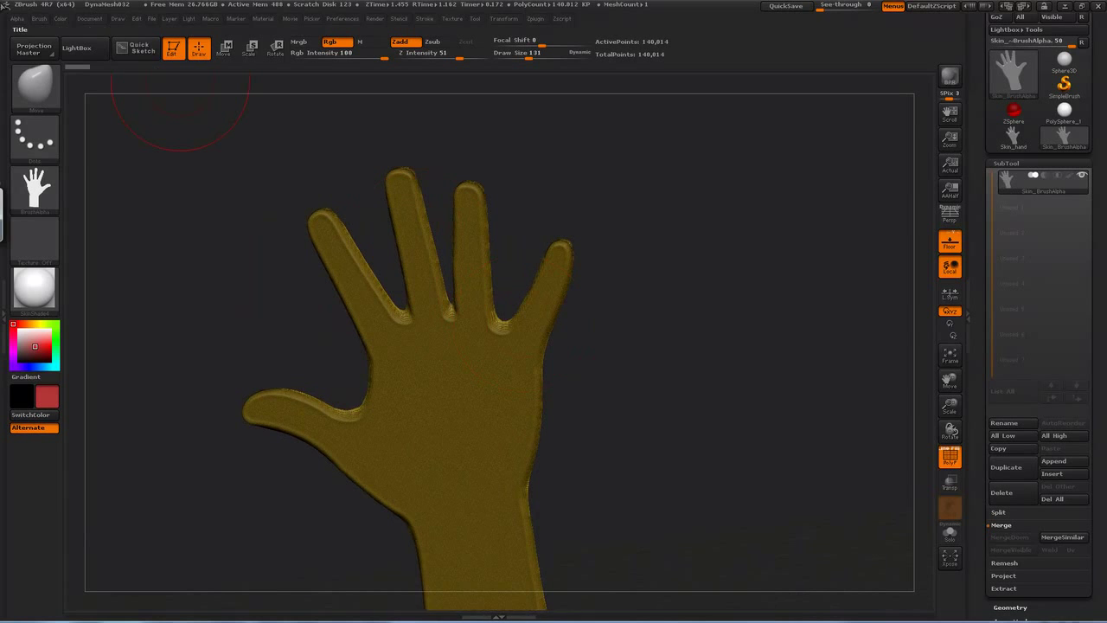
pyautogui.click(16, 18)
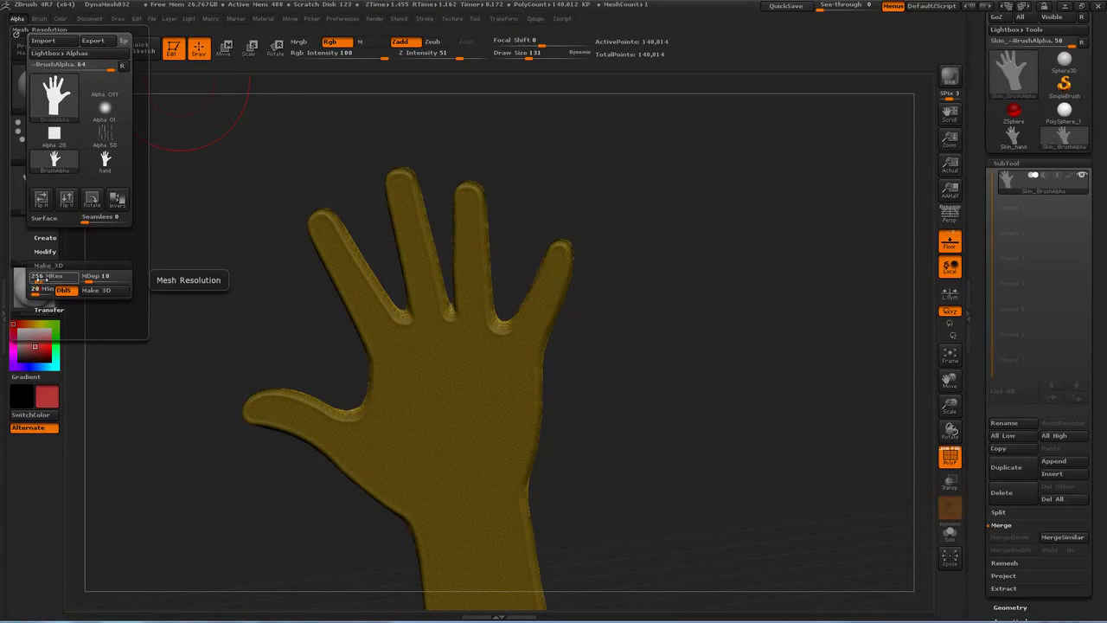
pyautogui.click(100, 292)
# - Turn off the polyframe display and examine the new hand mesh from several angles, ending on a straight front view
pyautogui.moveTo(186, 279); pyautogui.dragTo(351, 297)
pyautogui.moveTo(579, 314)
pyautogui.keyDown('alt'); pyautogui.mouseDown()
pyautogui.moveTo(546, 241)
pyautogui.moveTo(325, 249)
pyautogui.moveTo(502, 250)
pyautogui.mouseUp(); pyautogui.keyUp('alt')
pyautogui.keyDown('alt'); pyautogui.moveTo(664, 272); pyautogui.dragTo(586, 346); pyautogui.keyUp('alt')
pyautogui.hotkey('shift', 'f')
pyautogui.moveTo(660, 348)
pyautogui.keyDown('alt'); pyautogui.mouseDown()
pyautogui.moveTo(654, 251)
pyautogui.moveTo(645, 347)
pyautogui.moveTo(579, 338)
pyautogui.mouseUp(); pyautogui.keyUp('alt')
pyautogui.keyDown('alt'); pyautogui.moveTo(624, 306); pyautogui.dragTo(620, 236); pyautogui.keyUp('alt')
pyautogui.moveTo(607, 237); pyautogui.dragTo(684, 249)
pyautogui.keyDown('shift'); pyautogui.moveTo(683, 249); pyautogui.dragTo(692, 250); pyautogui.keyUp('shift')
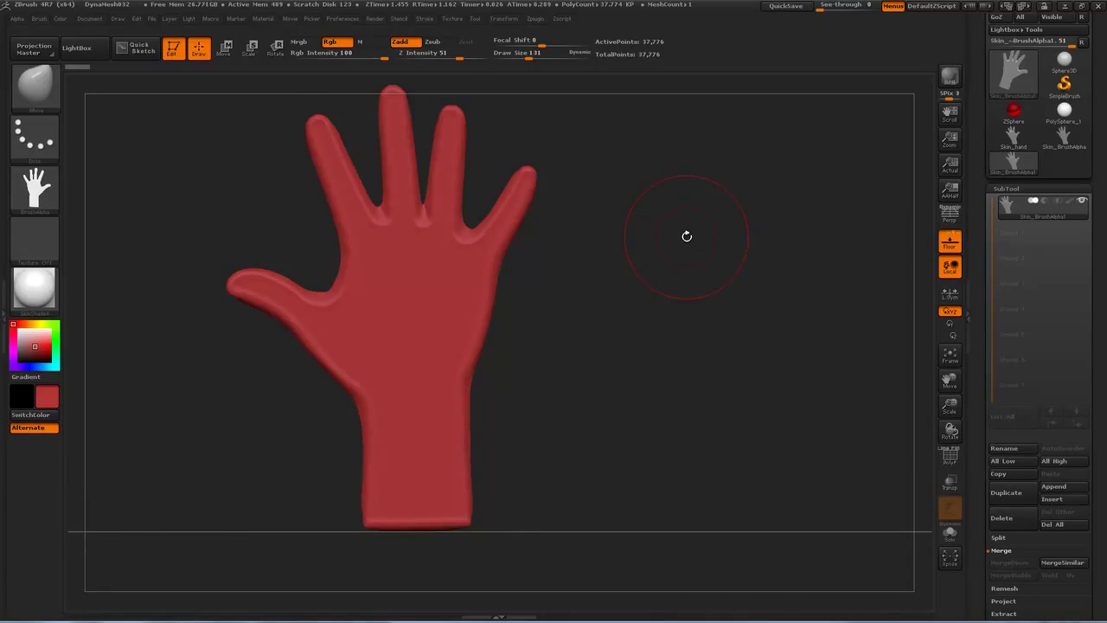
# - Expand the tool's Geometry settings and turn the polyframe display on over the hand
pyautogui.click(1037, 187)
pyautogui.click(1023, 200)
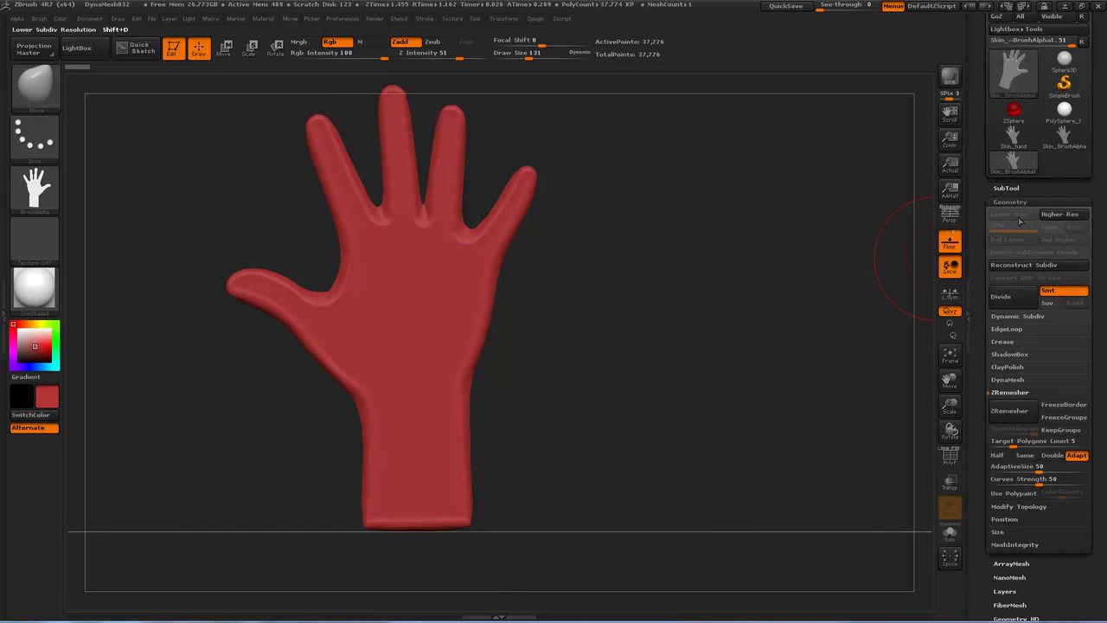
pyautogui.moveTo(984, 221); pyautogui.dragTo(980, 156)
pyautogui.keyDown('alt'); pyautogui.moveTo(720, 241); pyautogui.dragTo(633, 415); pyautogui.keyUp('alt')
pyautogui.hotkey('shift', 'f')
pyautogui.keyDown('alt'); pyautogui.moveTo(662, 319); pyautogui.dragTo(664, 381); pyautogui.keyUp('alt')
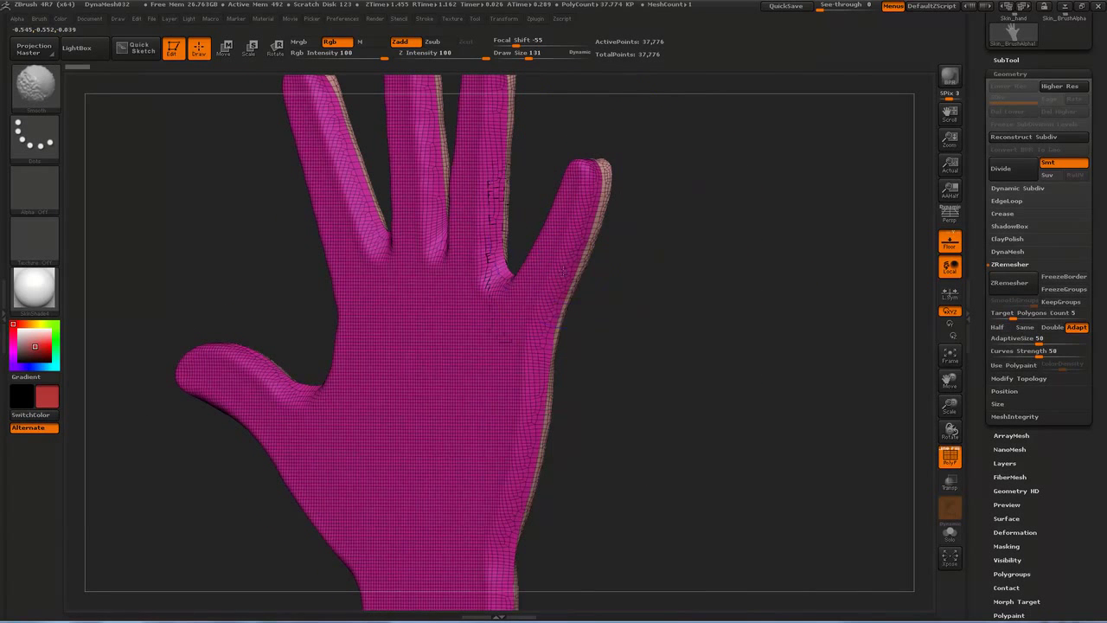
pyautogui.keyDown('alt'); pyautogui.moveTo(682, 247); pyautogui.dragTo(654, 356); pyautogui.keyUp('alt')
# - Smooth the ring and middle fingers near their tips with a few short strokes
pyautogui.keyDown('shift'); pyautogui.moveTo(482, 176); pyautogui.dragTo(479, 184); pyautogui.keyUp('shift')
pyautogui.keyDown('shift'); pyautogui.moveTo(401, 125); pyautogui.dragTo(400, 131); pyautogui.keyUp('shift')
pyautogui.keyDown('shift'); pyautogui.moveTo(400, 130); pyautogui.dragTo(401, 137); pyautogui.keyUp('shift')
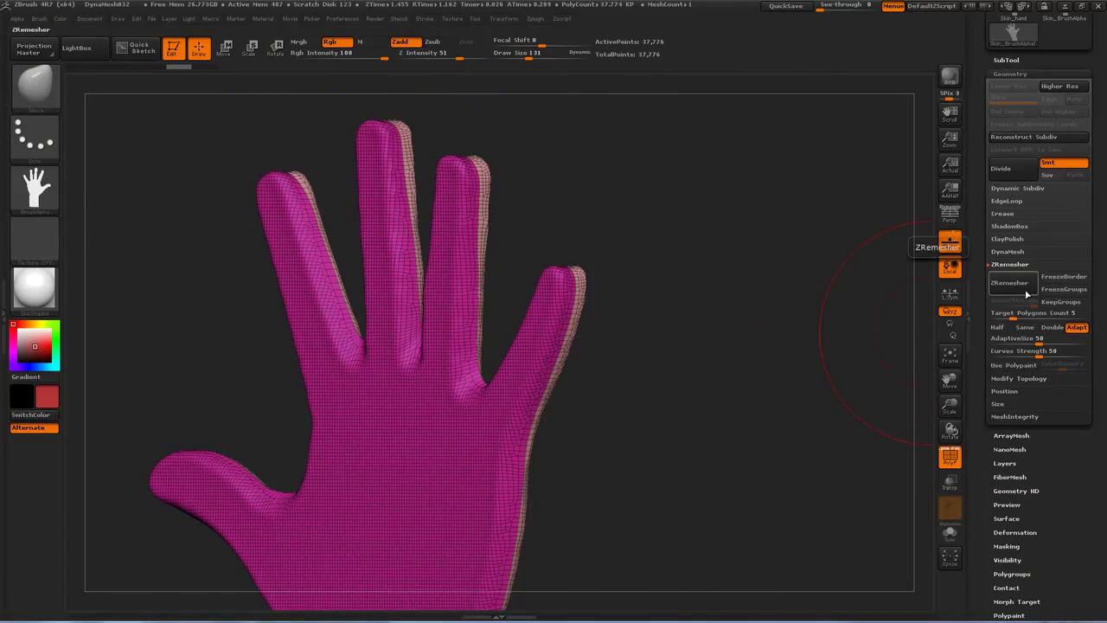
# - Set the target polygon count to 0.2 and remesh the hand with ZRemesher
pyautogui.moveTo(983, 274); pyautogui.dragTo(983, 252)
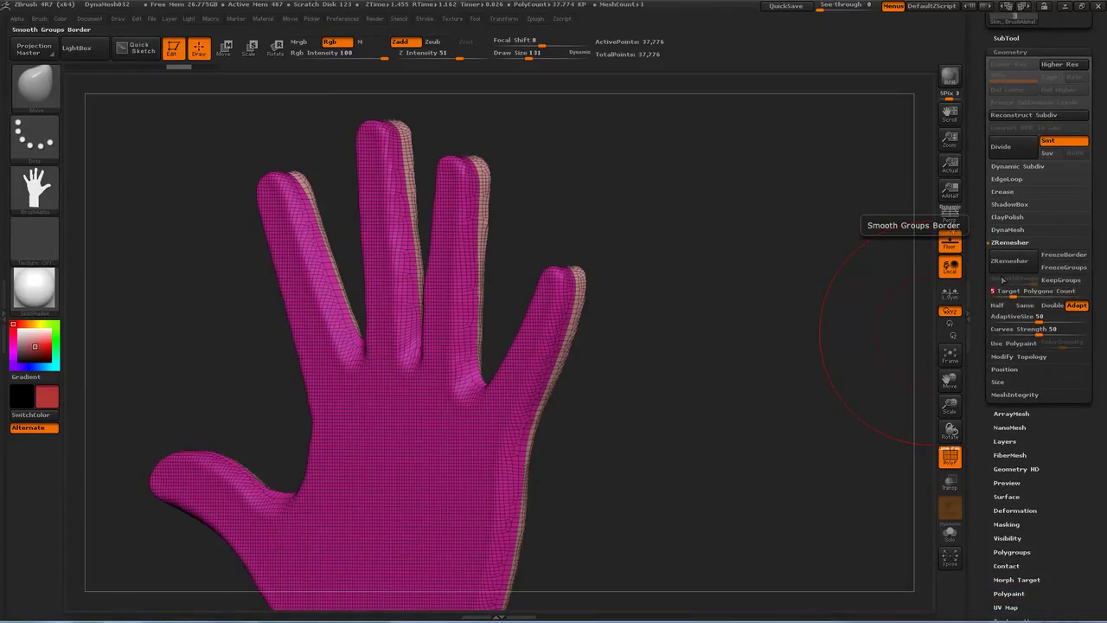
pyautogui.press('Return')
pyautogui.click(1010, 260)
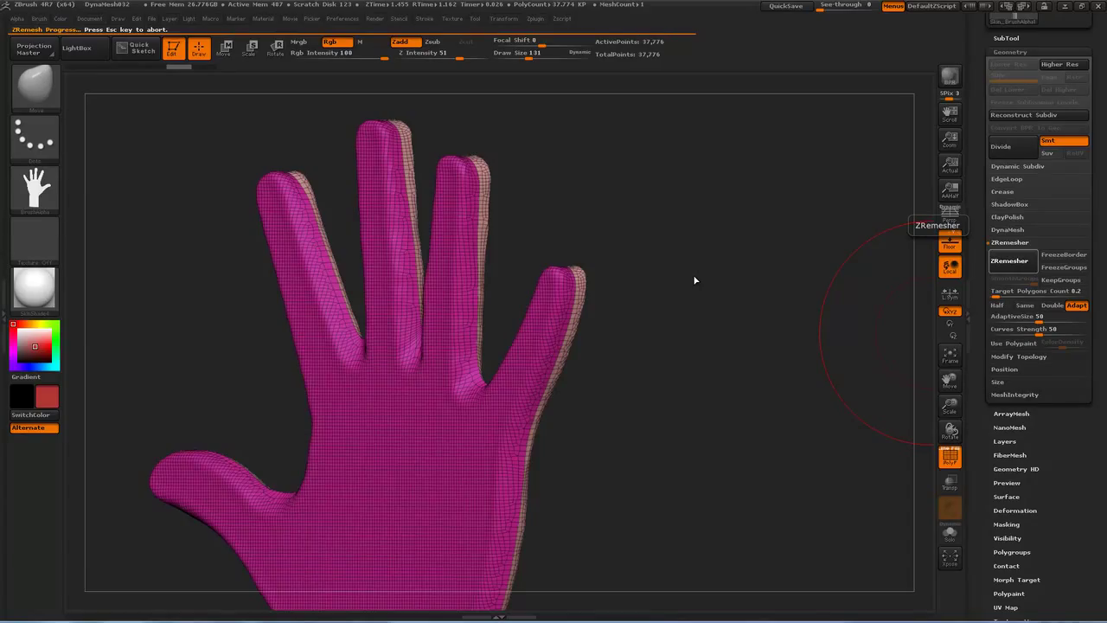
pyautogui.keyDown('alt'); pyautogui.moveTo(719, 356); pyautogui.dragTo(644, 319); pyautogui.keyUp('alt')
pyautogui.keyDown('alt'); pyautogui.moveTo(588, 265); pyautogui.dragTo(589, 373); pyautogui.keyUp('alt')
pyautogui.moveTo(589, 374); pyautogui.dragTo(637, 372)
pyautogui.keyDown('alt'); pyautogui.moveTo(640, 331); pyautogui.dragTo(679, 271); pyautogui.keyUp('alt')
# - Reshape the webbing between the fingers using the Move brush at a draw size of about 150
pyautogui.press('b')
pyautogui.press('m')
pyautogui.press('v')
pyautogui.press('s')
pyautogui.moveTo(708, 411); pyautogui.dragTo(712, 414)
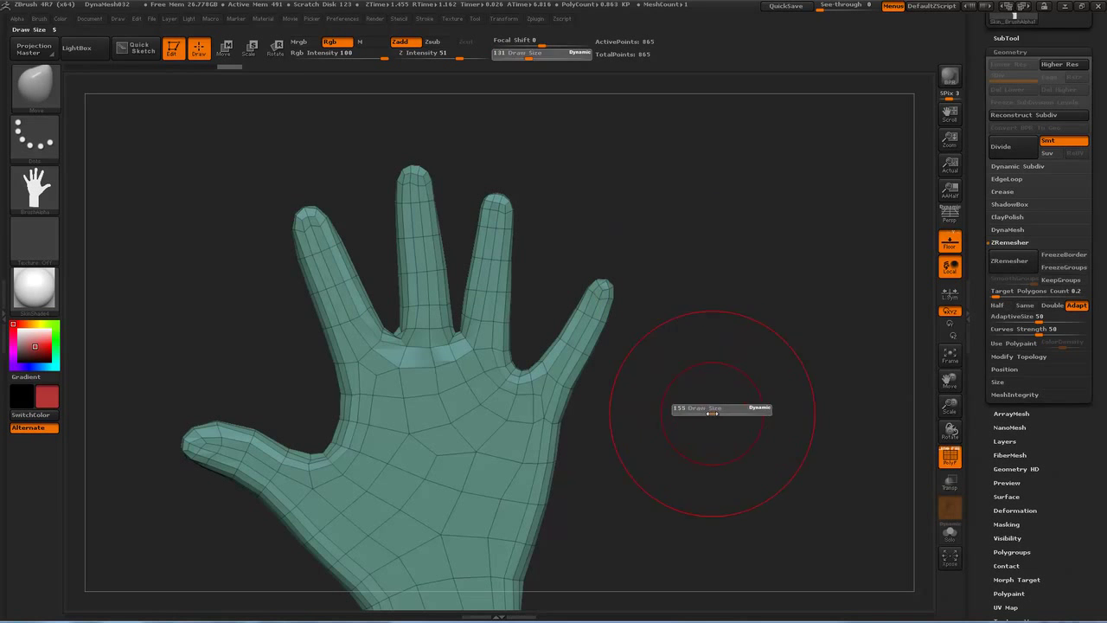
pyautogui.moveTo(489, 336); pyautogui.dragTo(457, 352)
pyautogui.moveTo(519, 378)
pyautogui.mouseDown()
pyautogui.moveTo(517, 389)
pyautogui.moveTo(521, 372)
pyautogui.mouseUp()
pyautogui.moveTo(398, 336); pyautogui.dragTo(400, 367)
# - Pull the tips of the four fingers and the thumb slightly outward to lengthen them
pyautogui.moveTo(418, 185); pyautogui.dragTo(419, 176)
pyautogui.moveTo(499, 204); pyautogui.dragTo(501, 196)
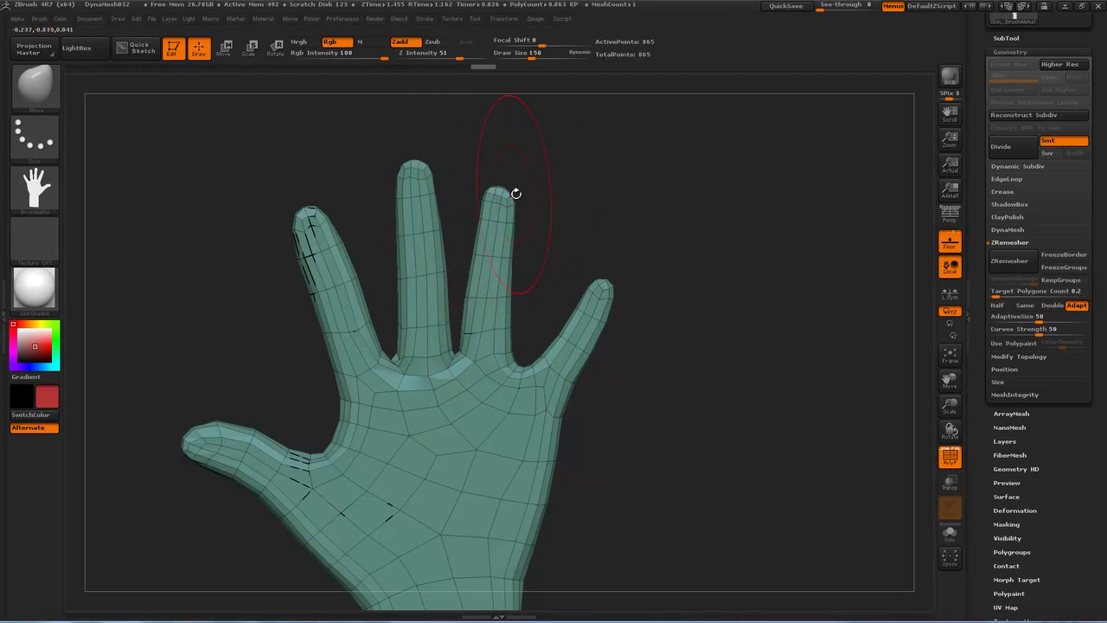
pyautogui.moveTo(598, 298); pyautogui.dragTo(602, 281)
pyautogui.moveTo(309, 214); pyautogui.dragTo(307, 202)
pyautogui.moveTo(203, 439); pyautogui.dragTo(196, 434)
# - Enlarge the Move brush to a draw size of 325 and pull the thumb toward the palm side of the flat hand
pyautogui.moveTo(731, 478)
pyautogui.mouseDown()
pyautogui.moveTo(725, 408)
pyautogui.moveTo(700, 449)
pyautogui.mouseUp()
pyautogui.moveTo(699, 441)
pyautogui.keyDown('alt'); pyautogui.mouseDown()
pyautogui.moveTo(721, 330)
pyautogui.moveTo(672, 386)
pyautogui.moveTo(558, 367)
pyautogui.mouseUp(); pyautogui.keyUp('alt')
pyautogui.keyDown('alt'); pyautogui.moveTo(553, 365); pyautogui.dragTo(682, 372); pyautogui.keyUp('alt')
pyautogui.moveTo(776, 437)
pyautogui.keyDown('alt'); pyautogui.mouseDown()
pyautogui.moveTo(746, 370)
pyautogui.moveTo(769, 388)
pyautogui.moveTo(779, 298)
pyautogui.mouseUp(); pyautogui.keyUp('alt')
pyautogui.press('s')
pyautogui.keyDown('alt'); pyautogui.moveTo(776, 388); pyautogui.dragTo(762, 348); pyautogui.keyUp('alt')
pyautogui.moveTo(761, 354); pyautogui.dragTo(589, 405)
pyautogui.keyDown('alt'); pyautogui.moveTo(480, 383); pyautogui.dragTo(563, 368); pyautogui.keyUp('alt')
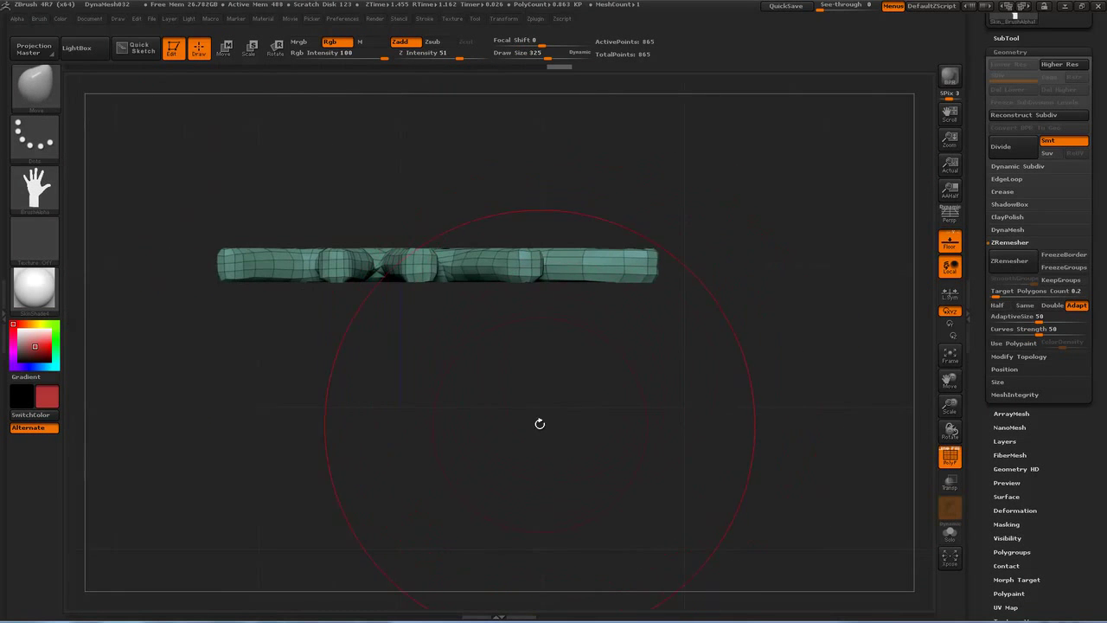
pyautogui.moveTo(650, 408); pyautogui.dragTo(633, 435)
pyautogui.moveTo(638, 259); pyautogui.dragTo(639, 285)
pyautogui.moveTo(685, 315)
pyautogui.mouseDown()
pyautogui.moveTo(684, 289)
pyautogui.moveTo(655, 300)
pyautogui.moveTo(696, 317)
pyautogui.moveTo(651, 320)
pyautogui.mouseUp()
# - Set the draw size to 192, bend the fingers toward the palm in side view and smooth the bent fingertips
pyautogui.press('s')
pyautogui.moveTo(709, 289); pyautogui.dragTo(655, 321)
pyautogui.moveTo(496, 303)
pyautogui.mouseDown()
pyautogui.moveTo(482, 319)
pyautogui.moveTo(475, 302)
pyautogui.moveTo(484, 398)
pyautogui.mouseUp()
pyautogui.moveTo(458, 295); pyautogui.dragTo(457, 306)
pyautogui.moveTo(379, 311)
pyautogui.mouseDown()
pyautogui.moveTo(338, 326)
pyautogui.moveTo(403, 313)
pyautogui.moveTo(343, 315)
pyautogui.moveTo(338, 345)
pyautogui.mouseUp()
pyautogui.keyDown('shift'); pyautogui.moveTo(362, 327); pyautogui.dragTo(363, 334); pyautogui.keyUp('shift')
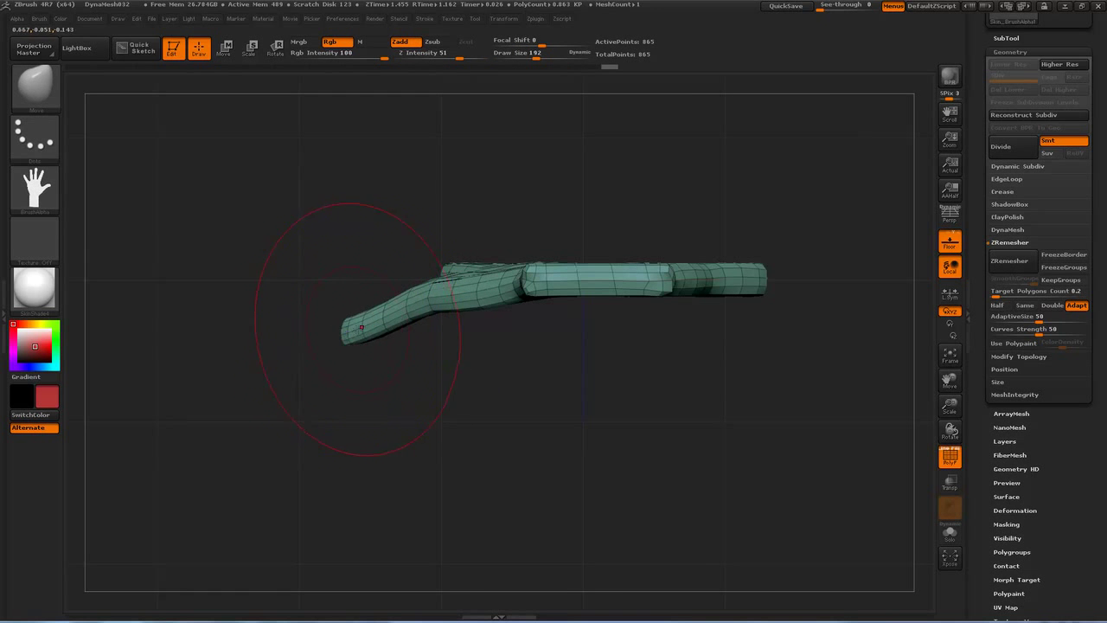
pyautogui.moveTo(324, 394); pyautogui.dragTo(467, 471)
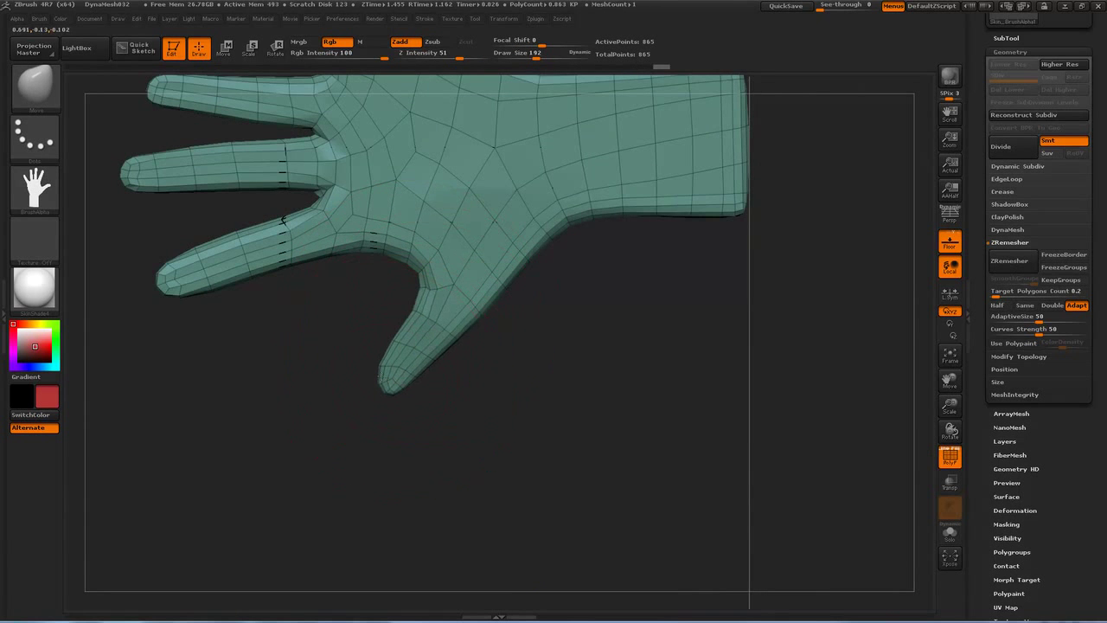
pyautogui.moveTo(367, 372); pyautogui.dragTo(369, 374)
# - Set the Move brush's draw size to 220 and undo the last stroke on the hand
pyautogui.moveTo(531, 415)
pyautogui.keyDown('alt'); pyautogui.mouseDown()
pyautogui.moveTo(752, 439)
pyautogui.moveTo(804, 410)
pyautogui.moveTo(753, 388)
pyautogui.mouseUp(); pyautogui.keyUp('alt')
pyautogui.press('s')
pyautogui.moveTo(726, 444); pyautogui.dragTo(741, 444)
pyautogui.keyDown('shift'); pyautogui.moveTo(667, 464); pyautogui.dragTo(692, 459); pyautogui.keyUp('shift')
pyautogui.moveTo(406, 462)
pyautogui.keyDown('alt'); pyautogui.mouseDown()
pyautogui.moveTo(493, 436)
pyautogui.moveTo(524, 462)
pyautogui.mouseUp(); pyautogui.keyUp('alt')
pyautogui.moveTo(655, 485)
pyautogui.mouseDown()
pyautogui.moveTo(662, 477)
pyautogui.moveTo(647, 476)
pyautogui.mouseUp()
pyautogui.press('s')
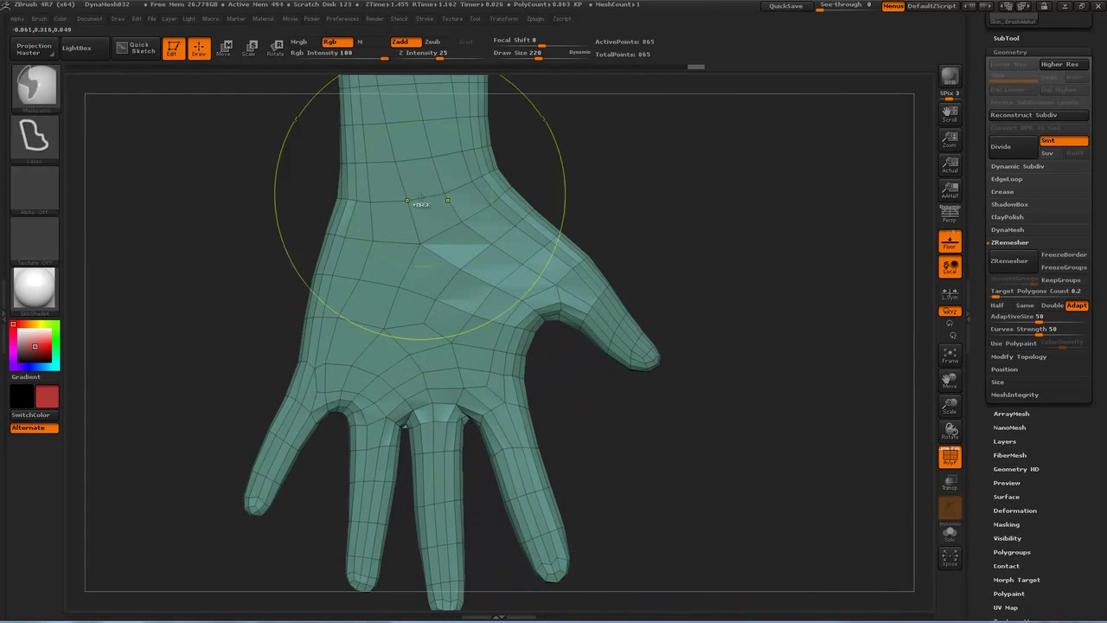
pyautogui.moveTo(641, 155)
pyautogui.keyDown('alt'); pyautogui.mouseDown()
pyautogui.moveTo(699, 264)
pyautogui.moveTo(680, 257)
pyautogui.moveTo(678, 164)
pyautogui.mouseUp(); pyautogui.keyUp('alt')
pyautogui.moveTo(612, 322)
pyautogui.keyDown('alt'); pyautogui.mouseDown()
pyautogui.moveTo(617, 248)
pyautogui.moveTo(561, 302)
pyautogui.mouseUp(); pyautogui.keyUp('alt')
pyautogui.moveTo(346, 341)
pyautogui.mouseDown()
pyautogui.moveTo(380, 424)
pyautogui.moveTo(410, 436)
pyautogui.mouseUp()
pyautogui.hotkey('ctrl', 'z')
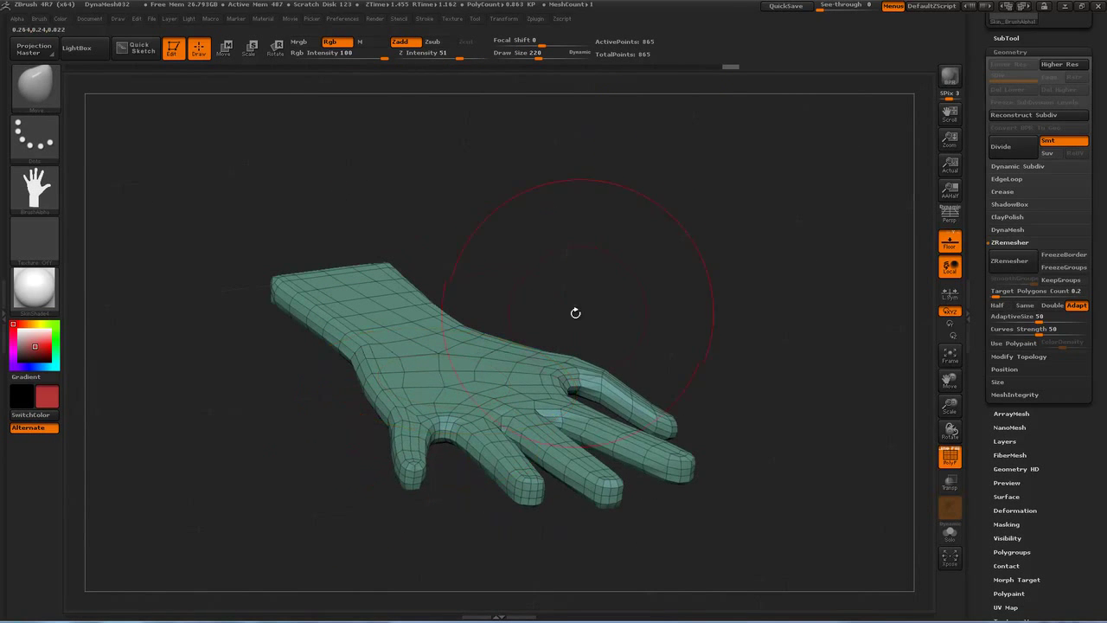
# - Reshape the palm, wrist and forearm profile in side view with several Move brush strokes
pyautogui.keyDown('shift'); pyautogui.moveTo(522, 326); pyautogui.dragTo(656, 283); pyautogui.keyUp('shift')
pyautogui.keyDown('alt'); pyautogui.moveTo(566, 309); pyautogui.dragTo(723, 277); pyautogui.keyUp('alt')
pyautogui.moveTo(473, 310); pyautogui.dragTo(486, 357)
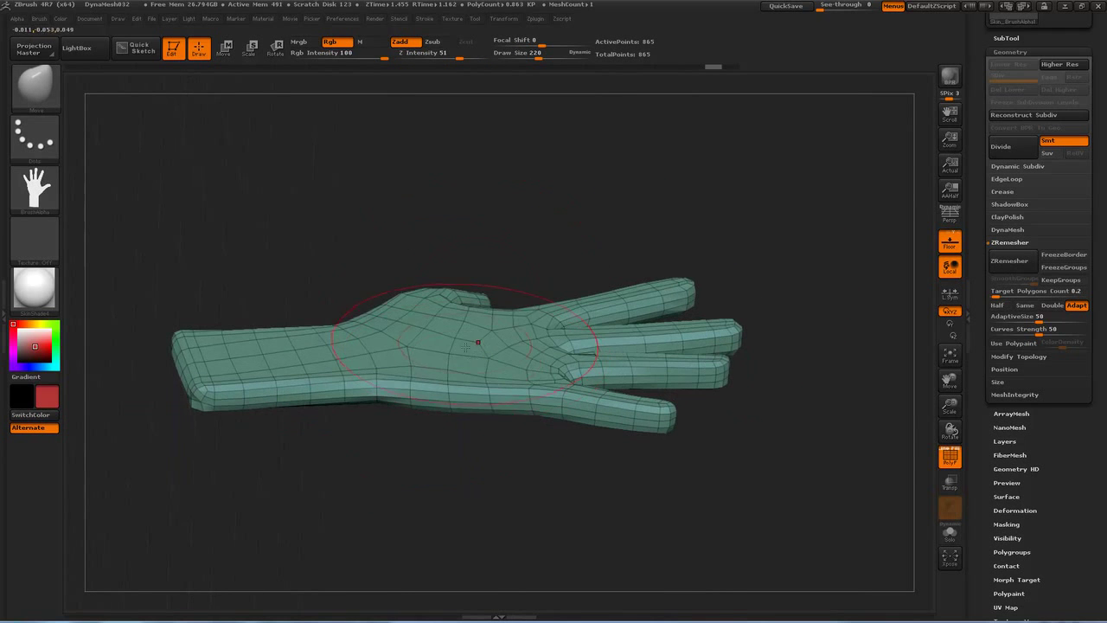
pyautogui.moveTo(372, 345); pyautogui.dragTo(321, 322)
pyautogui.moveTo(263, 353); pyautogui.dragTo(207, 340)
pyautogui.moveTo(321, 269); pyautogui.dragTo(325, 228)
pyautogui.moveTo(509, 251); pyautogui.dragTo(545, 192)
pyautogui.moveTo(476, 351)
pyautogui.mouseDown()
pyautogui.moveTo(476, 364)
pyautogui.moveTo(457, 363)
pyautogui.mouseUp()
pyautogui.moveTo(378, 351); pyautogui.dragTo(374, 362)
pyautogui.moveTo(308, 353); pyautogui.dragTo(307, 363)
pyautogui.moveTo(237, 337); pyautogui.dragTo(211, 347)
# - Switch to the Inflat brush, set the draw size to 126 and thicken the palm side of the forearm
pyautogui.moveTo(308, 216)
pyautogui.mouseDown()
pyautogui.moveTo(403, 301)
pyautogui.moveTo(524, 314)
pyautogui.mouseUp()
pyautogui.press('b')
pyautogui.press('i')
pyautogui.press('n')
pyautogui.moveTo(488, 441)
pyautogui.mouseDown()
pyautogui.moveTo(526, 322)
pyautogui.moveTo(496, 333)
pyautogui.mouseUp()
pyautogui.press('s')
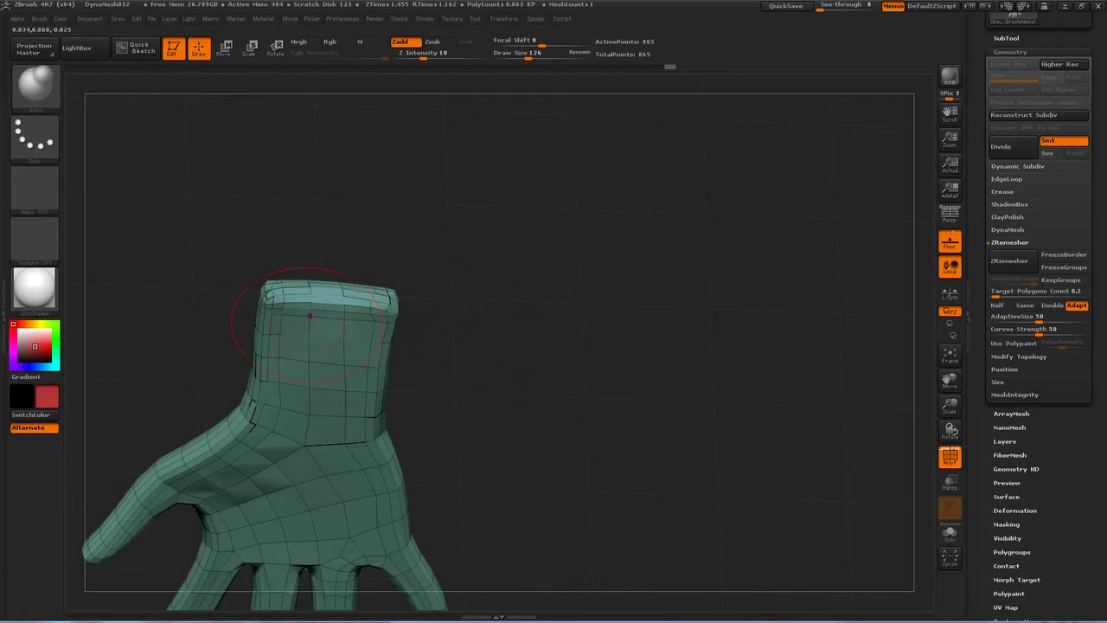
pyautogui.moveTo(285, 376); pyautogui.dragTo(346, 349)
pyautogui.moveTo(450, 342)
pyautogui.mouseDown()
pyautogui.moveTo(544, 346)
pyautogui.moveTo(426, 295)
pyautogui.mouseUp()
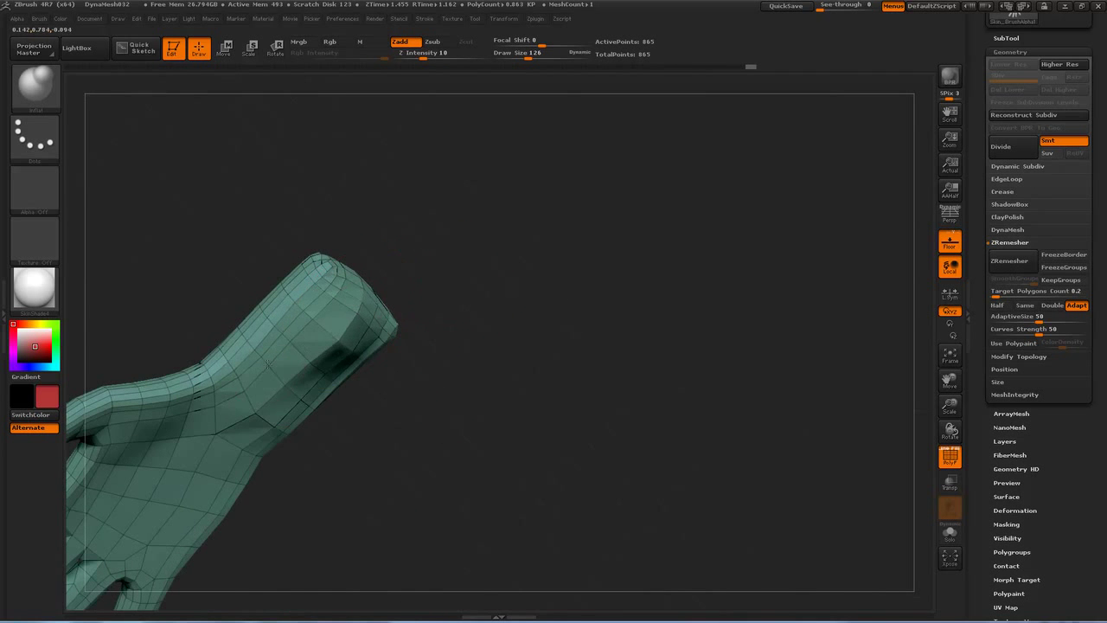
# - Reduce the Inflat brush's draw size to 89 and build up volume at the base of the thumb
pyautogui.moveTo(441, 432); pyautogui.dragTo(268, 320)
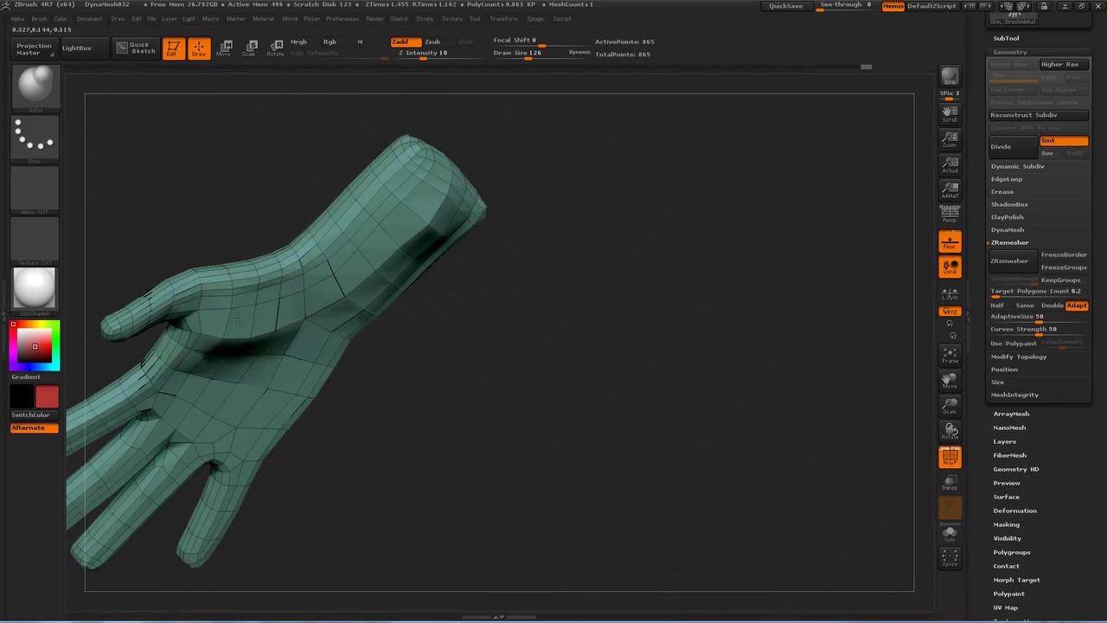
pyautogui.moveTo(502, 406)
pyautogui.mouseDown()
pyautogui.moveTo(563, 421)
pyautogui.moveTo(580, 400)
pyautogui.moveTo(611, 286)
pyautogui.moveTo(580, 305)
pyautogui.moveTo(591, 323)
pyautogui.moveTo(577, 315)
pyautogui.mouseUp()
pyautogui.press('s')
pyautogui.moveTo(564, 400)
pyautogui.mouseDown()
pyautogui.moveTo(546, 400)
pyautogui.moveTo(554, 422)
pyautogui.mouseUp()
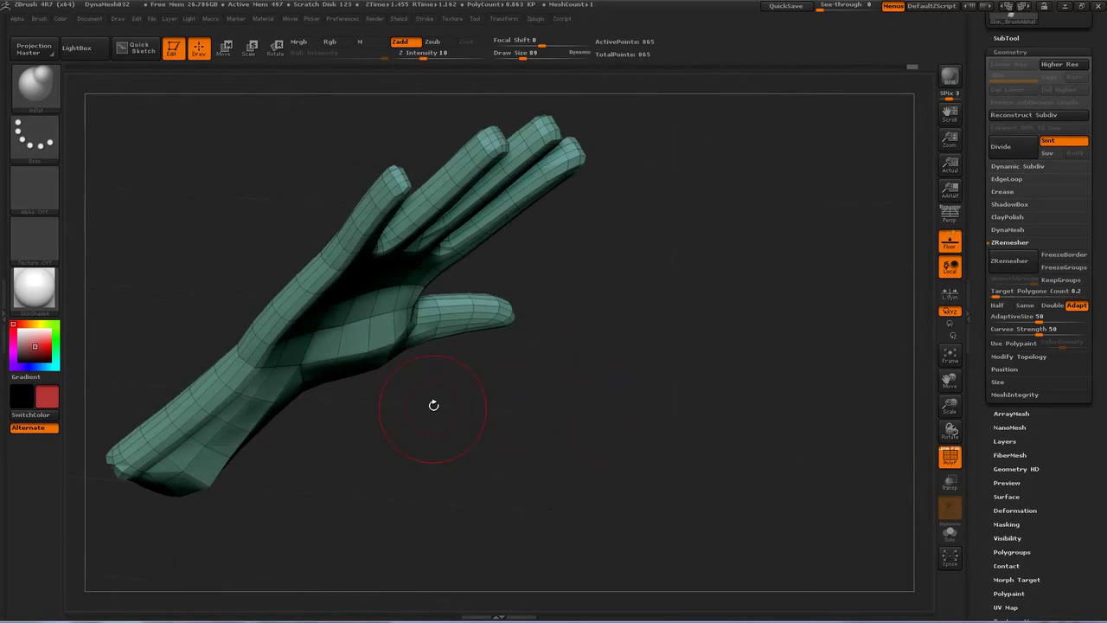
pyautogui.moveTo(415, 381); pyautogui.dragTo(386, 345)
pyautogui.moveTo(387, 305); pyautogui.dragTo(396, 294)
pyautogui.moveTo(351, 391); pyautogui.dragTo(363, 397)
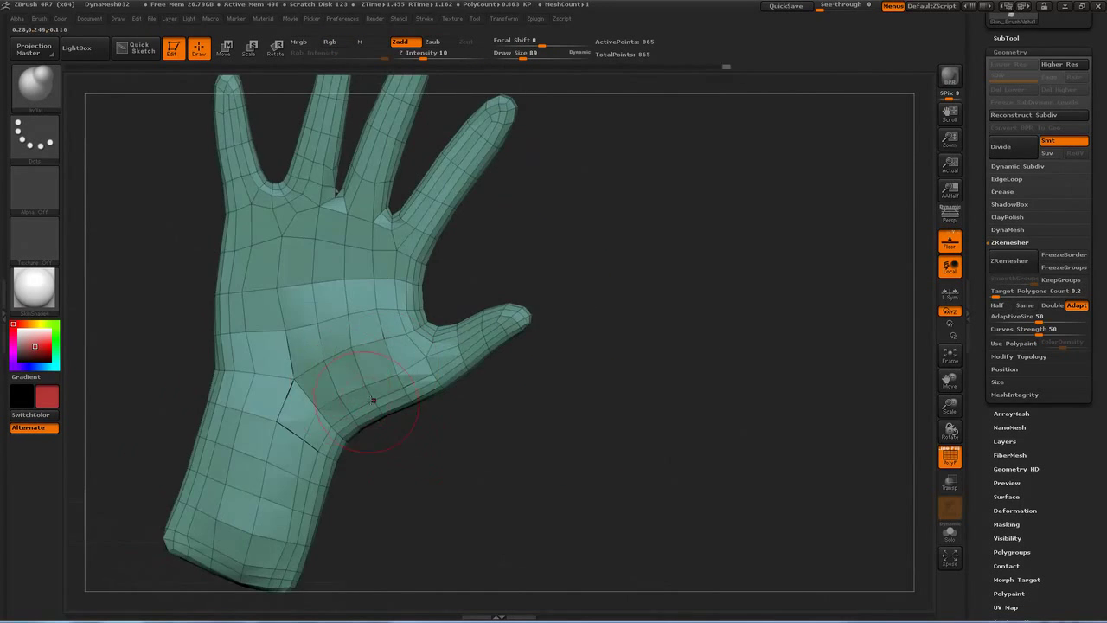
# - Hide the polygon wireframe and display the hand in light grey with the BasicMaterial
pyautogui.moveTo(549, 273)
pyautogui.mouseDown()
pyautogui.moveTo(536, 287)
pyautogui.moveTo(583, 302)
pyautogui.moveTo(610, 328)
pyautogui.moveTo(578, 317)
pyautogui.mouseUp()
pyautogui.hotkey('shift', 'f')
pyautogui.keyDown('alt'); pyautogui.moveTo(643, 213); pyautogui.dragTo(653, 316); pyautogui.keyUp('alt')
pyautogui.moveTo(32, 340); pyautogui.dragTo(49, 323)
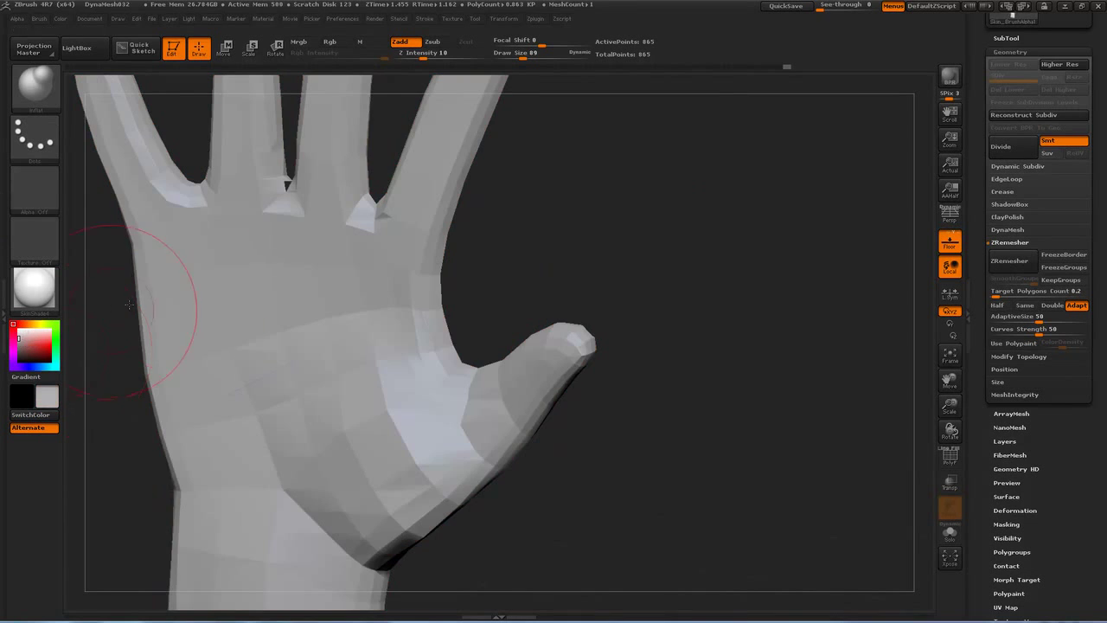
pyautogui.click(45, 288)
pyautogui.click(148, 462)
# - Inflate the thumb pad, the heel of the palm and the pads below the four fingers
pyautogui.moveTo(604, 268); pyautogui.dragTo(523, 344)
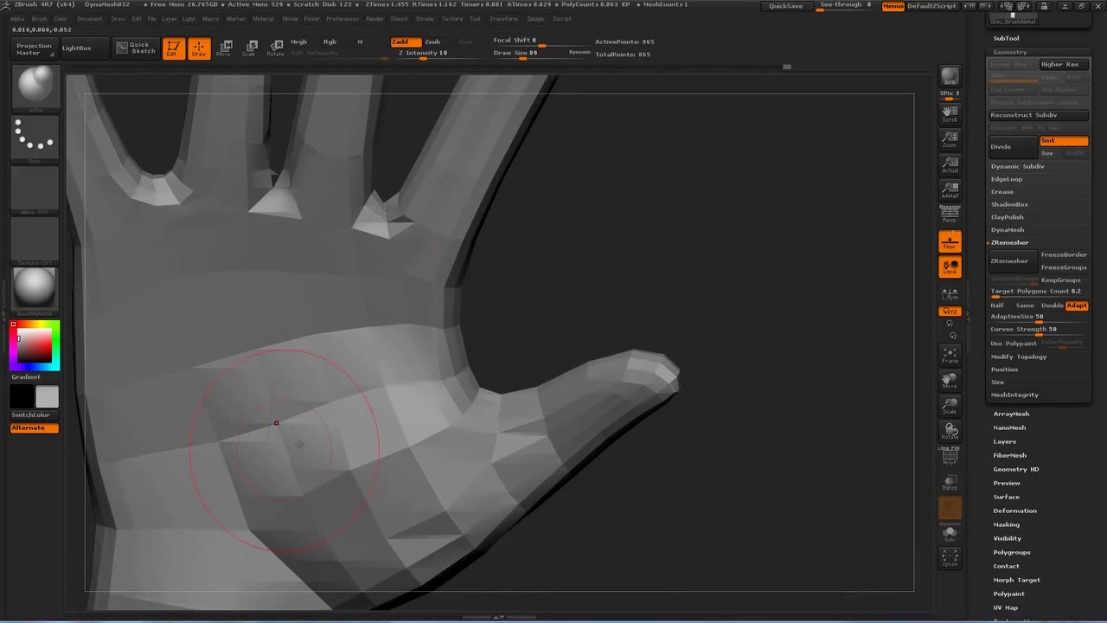
pyautogui.moveTo(617, 269)
pyautogui.keyDown('alt'); pyautogui.mouseDown()
pyautogui.moveTo(623, 213)
pyautogui.moveTo(763, 163)
pyautogui.mouseUp(); pyautogui.keyUp('alt')
pyautogui.moveTo(266, 465)
pyautogui.mouseDown()
pyautogui.moveTo(303, 493)
pyautogui.moveTo(278, 450)
pyautogui.moveTo(313, 410)
pyautogui.moveTo(400, 364)
pyautogui.moveTo(378, 355)
pyautogui.mouseUp()
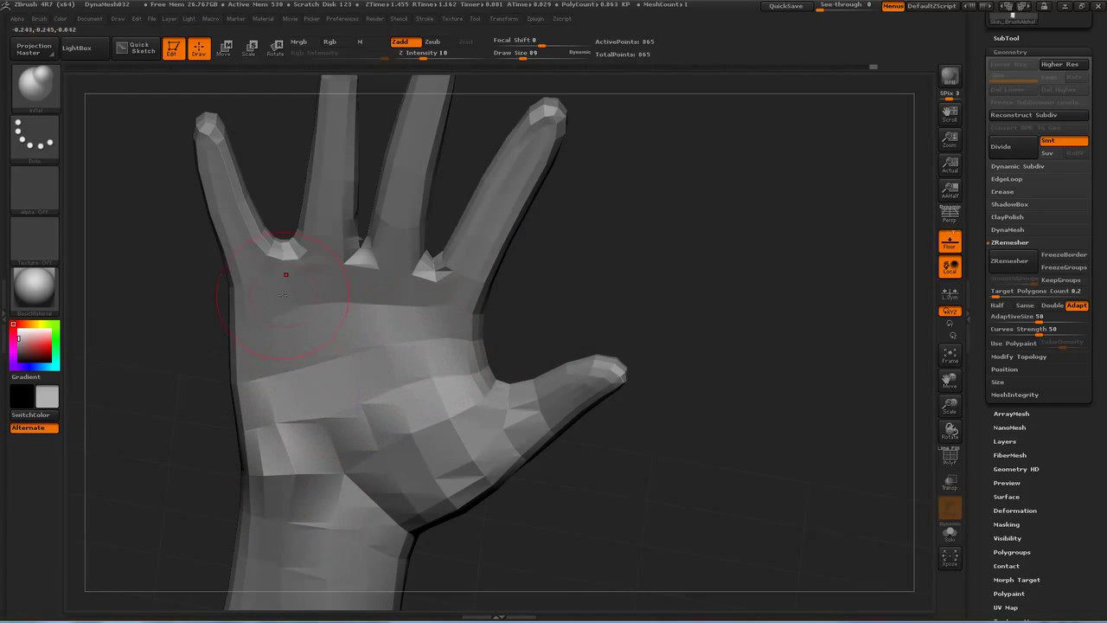
pyautogui.moveTo(287, 298); pyautogui.dragTo(391, 296)
pyautogui.moveTo(314, 281); pyautogui.dragTo(408, 292)
pyautogui.moveTo(297, 292); pyautogui.dragTo(263, 388)
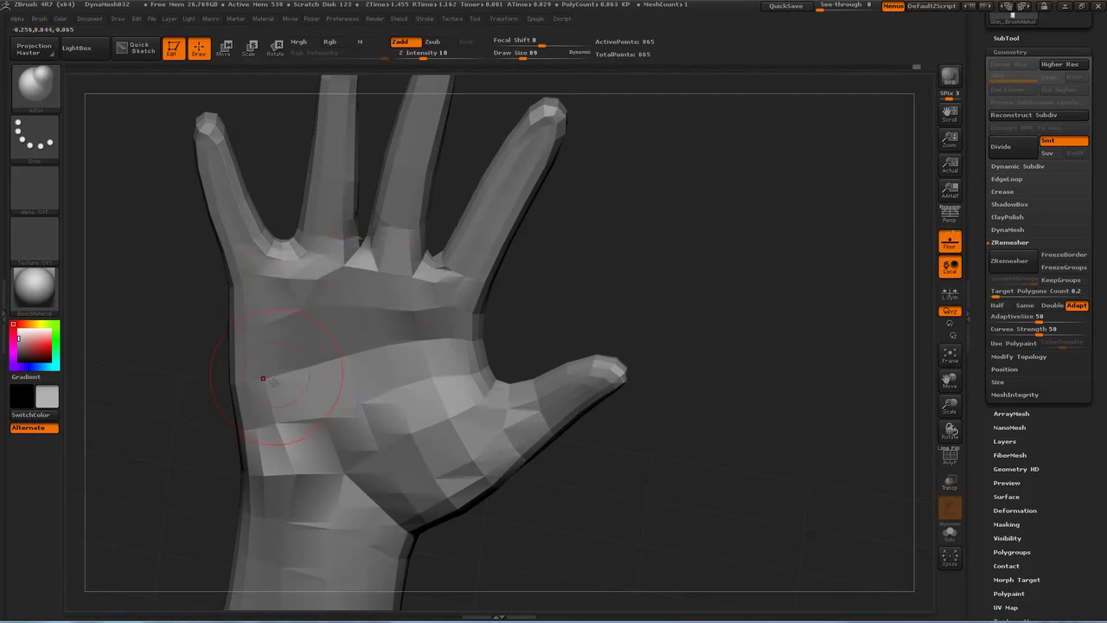
# - Inflate the knuckles and the back of the hand
pyautogui.moveTo(652, 288)
pyautogui.mouseDown()
pyautogui.moveTo(735, 296)
pyautogui.moveTo(314, 354)
pyautogui.moveTo(265, 381)
pyautogui.moveTo(298, 355)
pyautogui.moveTo(315, 381)
pyautogui.moveTo(370, 391)
pyautogui.moveTo(389, 415)
pyautogui.moveTo(317, 414)
pyautogui.mouseUp()
pyautogui.keyDown('alt'); pyautogui.moveTo(701, 477); pyautogui.dragTo(704, 381); pyautogui.keyUp('alt')
pyautogui.moveTo(704, 381)
pyautogui.mouseDown()
pyautogui.moveTo(727, 440)
pyautogui.moveTo(678, 431)
pyautogui.moveTo(667, 447)
pyautogui.moveTo(639, 420)
pyautogui.mouseUp()
pyautogui.moveTo(536, 260)
pyautogui.mouseDown()
pyautogui.moveTo(580, 281)
pyautogui.moveTo(600, 321)
pyautogui.mouseUp()
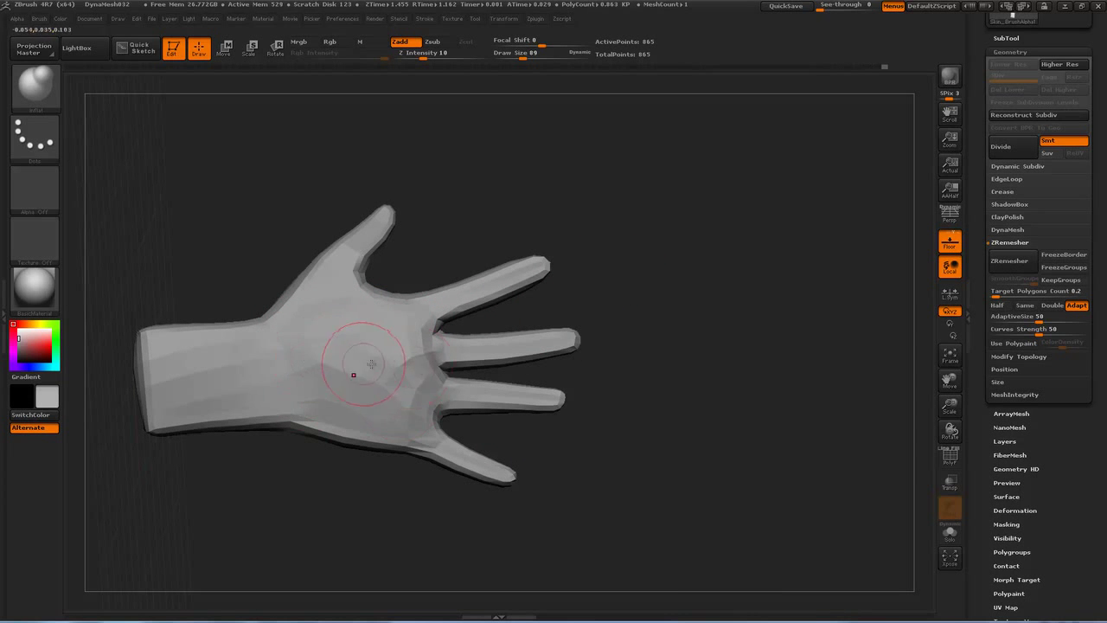
pyautogui.moveTo(656, 368); pyautogui.dragTo(473, 356)
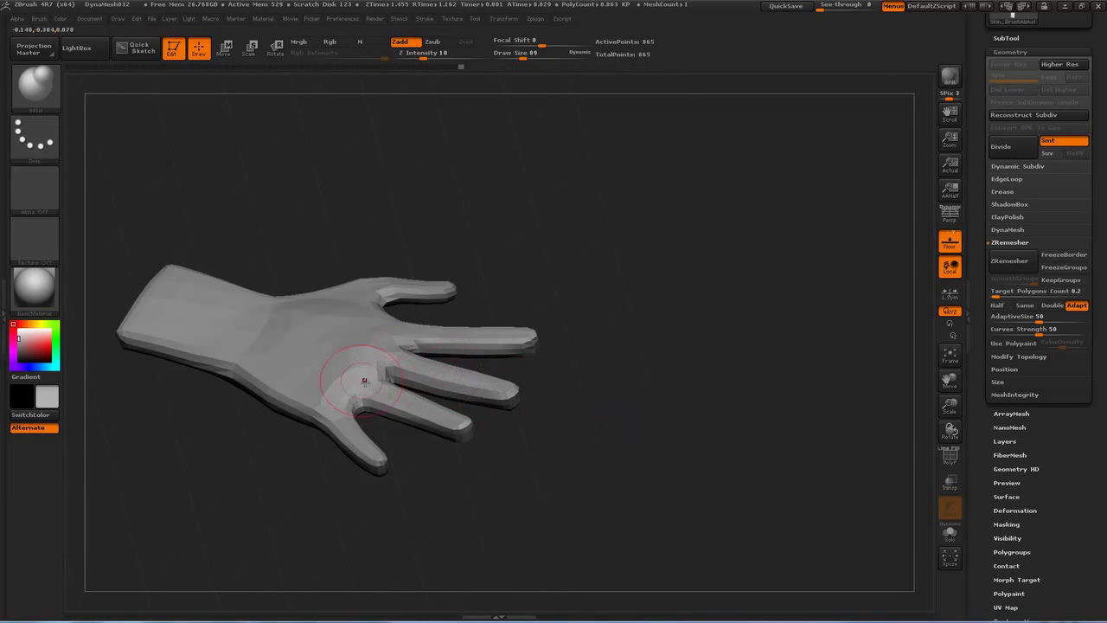
pyautogui.moveTo(565, 325)
pyautogui.mouseDown()
pyautogui.moveTo(597, 265)
pyautogui.moveTo(579, 216)
pyautogui.moveTo(552, 216)
pyautogui.moveTo(556, 176)
pyautogui.moveTo(545, 258)
pyautogui.mouseUp()
pyautogui.moveTo(417, 275); pyautogui.dragTo(309, 358)
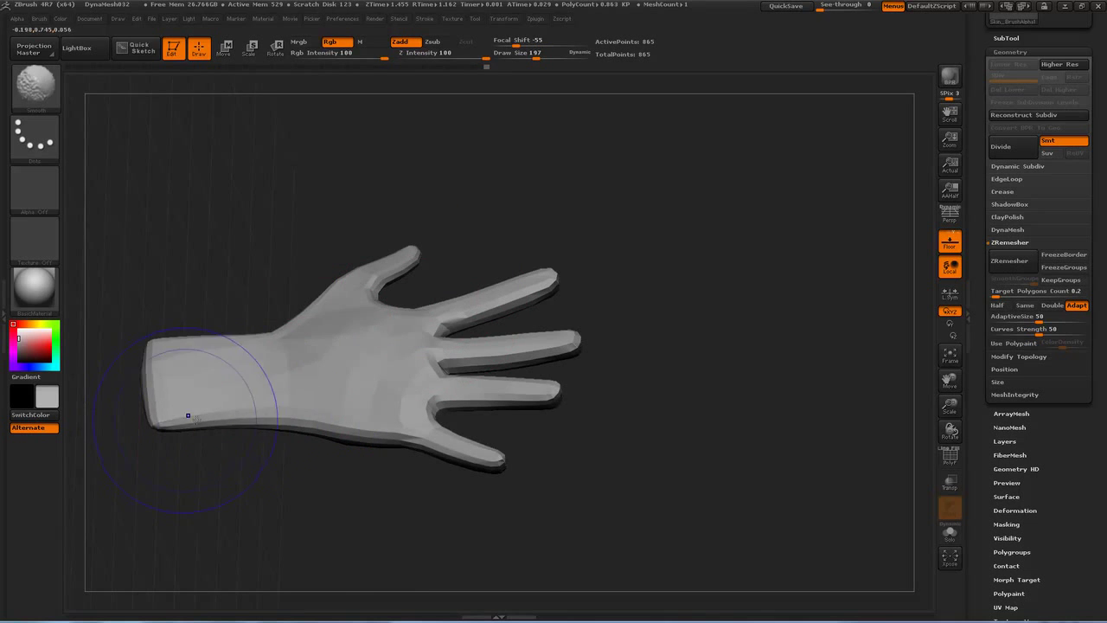
# - Smooth the forearm and round it out with the Inflat brush at a draw size of 118
pyautogui.moveTo(257, 247)
pyautogui.mouseDown()
pyautogui.moveTo(270, 308)
pyautogui.moveTo(224, 340)
pyautogui.moveTo(240, 367)
pyautogui.moveTo(273, 363)
pyautogui.moveTo(252, 391)
pyautogui.moveTo(265, 384)
pyautogui.mouseUp()
pyautogui.moveTo(280, 498); pyautogui.dragTo(284, 423)
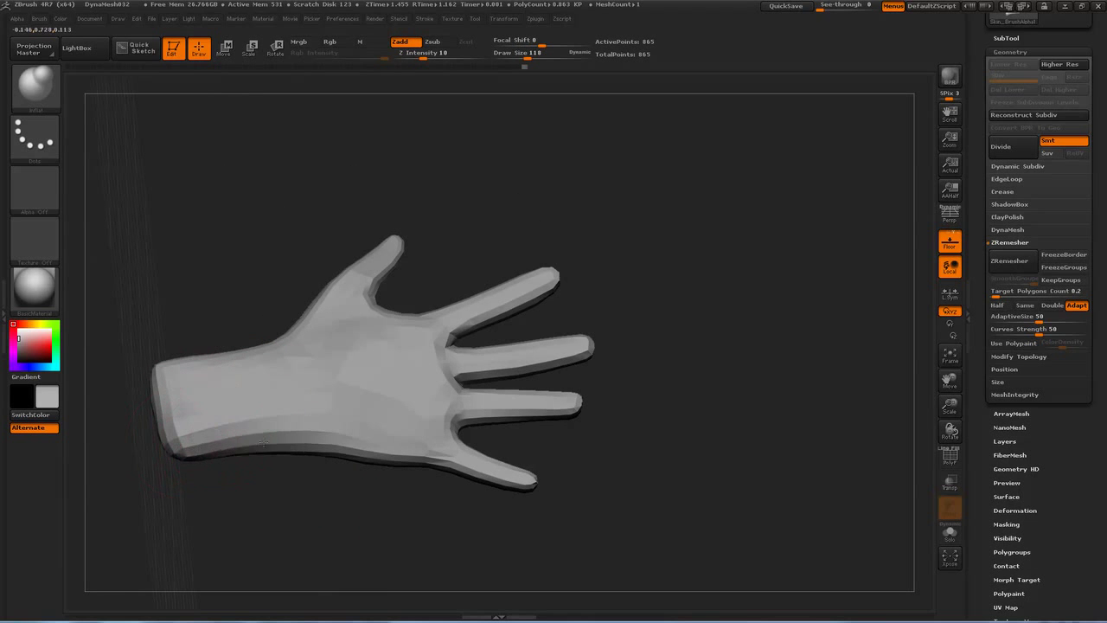
pyautogui.moveTo(366, 527); pyautogui.dragTo(378, 426)
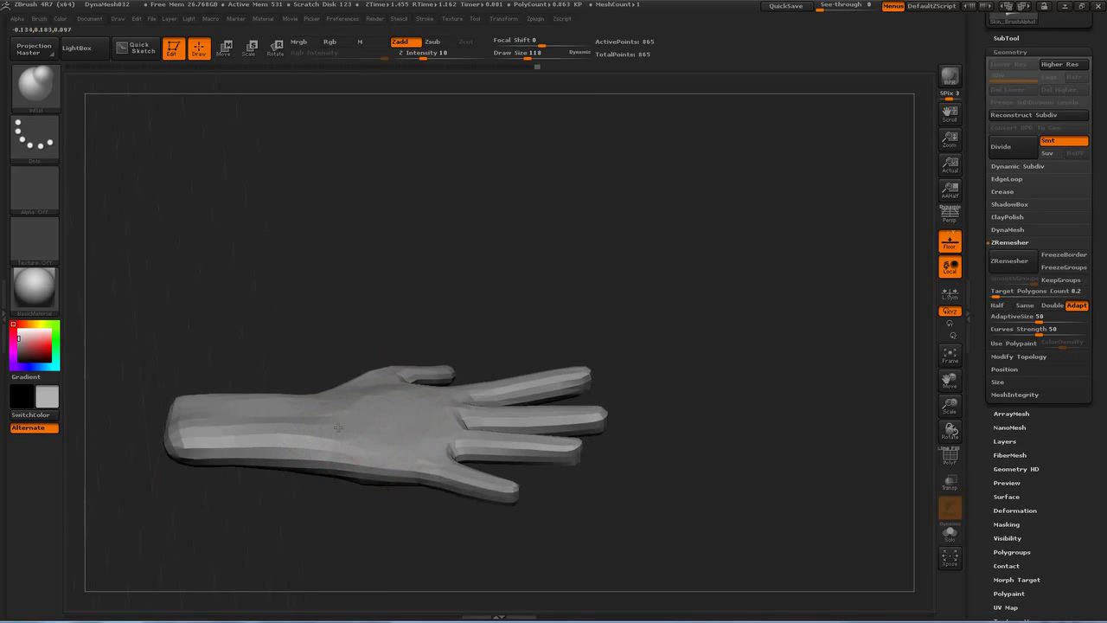
pyautogui.moveTo(530, 276); pyautogui.dragTo(552, 356)
pyautogui.keyDown('shift'); pyautogui.moveTo(523, 311); pyautogui.dragTo(533, 255); pyautogui.keyUp('shift')
pyautogui.keyDown('alt'); pyautogui.moveTo(651, 309); pyautogui.dragTo(832, 298); pyautogui.keyUp('alt')
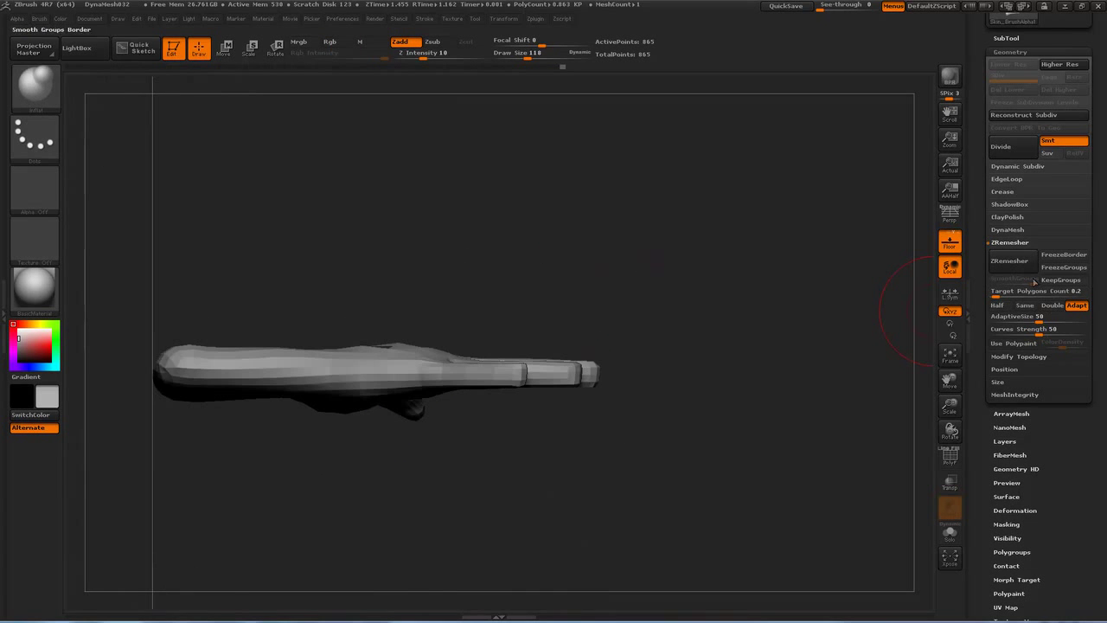
# - Remesh the hand with ZRemesher at a target polygon count of 0.5 and show the polygon wireframe
pyautogui.click(996, 292)
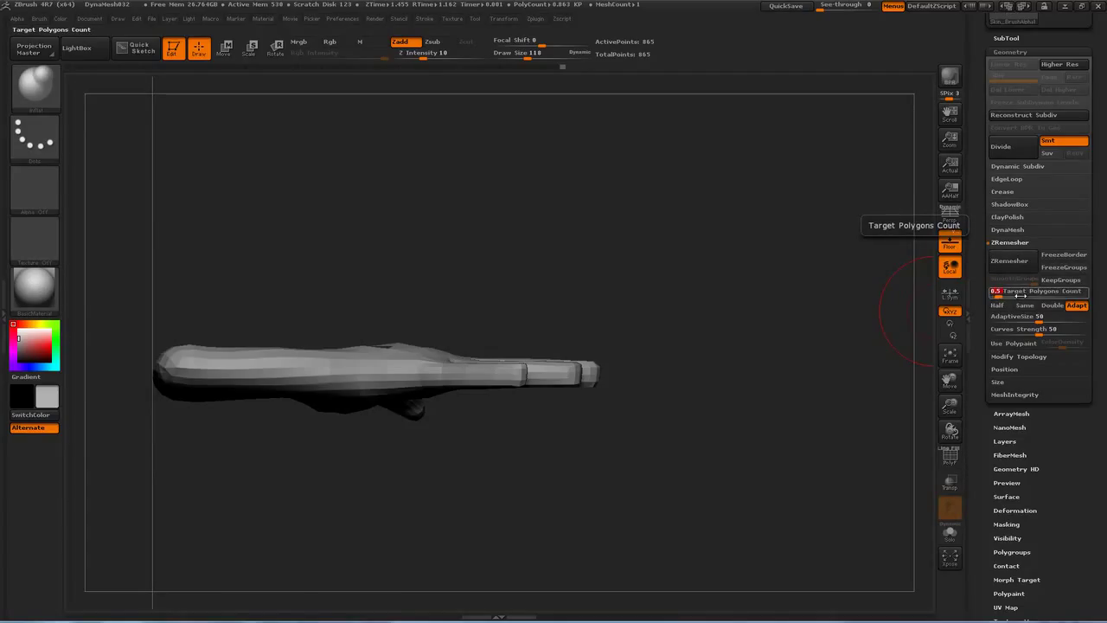
pyautogui.press('Return')
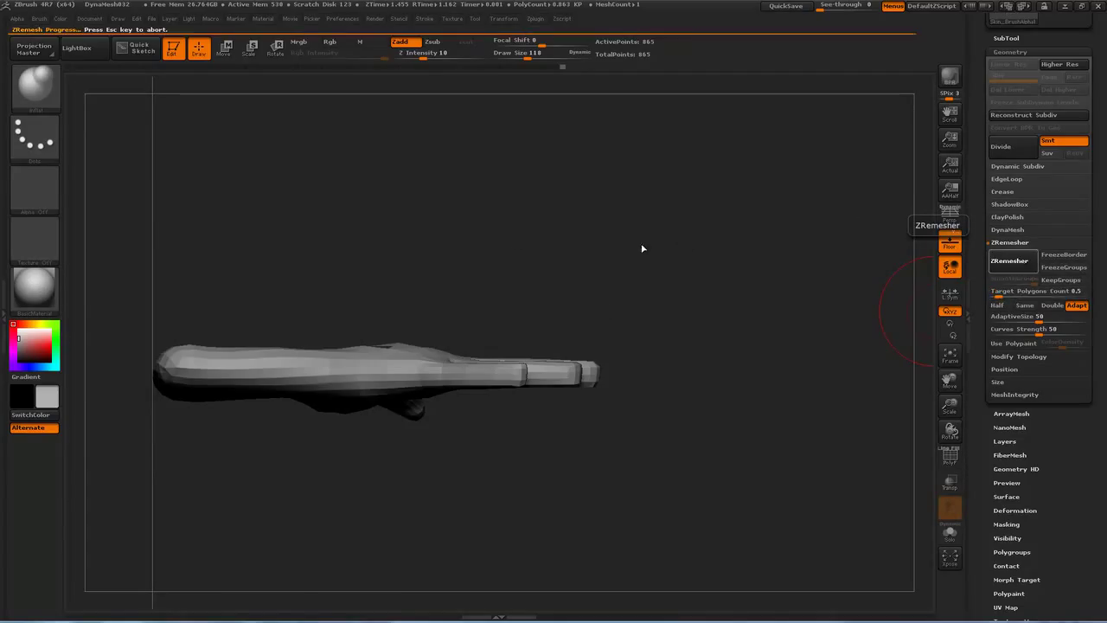
pyautogui.hotkey('shift', 'f')
pyautogui.moveTo(651, 277)
pyautogui.mouseDown()
pyautogui.moveTo(663, 421)
pyautogui.moveTo(690, 384)
pyautogui.moveTo(686, 292)
pyautogui.mouseUp()
pyautogui.moveTo(450, 281)
pyautogui.keyDown('shift'); pyautogui.mouseDown()
pyautogui.moveTo(437, 299)
pyautogui.moveTo(468, 376)
pyautogui.moveTo(455, 375)
pyautogui.mouseUp(); pyautogui.keyUp('shift')
pyautogui.moveTo(543, 380)
pyautogui.mouseDown()
pyautogui.moveTo(559, 404)
pyautogui.moveTo(596, 376)
pyautogui.mouseUp()
# - Switch to the Move brush, set the draw size to 136 and slightly adjust the hand's contour
pyautogui.press('b')
pyautogui.press('m')
pyautogui.press('v')
pyautogui.press('s')
pyautogui.moveTo(632, 460); pyautogui.dragTo(642, 462)
pyautogui.press('s')
pyautogui.moveTo(545, 413); pyautogui.dragTo(536, 413)
pyautogui.moveTo(459, 405); pyautogui.dragTo(465, 398)
pyautogui.moveTo(652, 426); pyautogui.dragTo(558, 420)
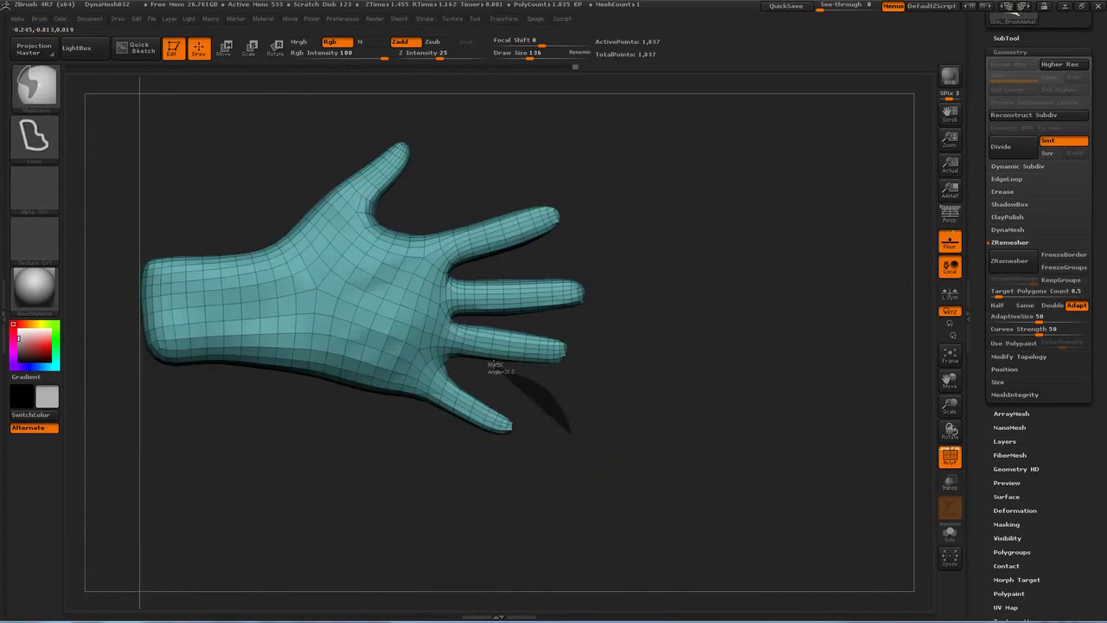
# - Mask the little finger with a lasso, invert the mask and activate the Transpose tool
pyautogui.moveTo(431, 384)
pyautogui.keyDown('ctrl'); pyautogui.mouseDown()
pyautogui.moveTo(422, 456)
pyautogui.moveTo(449, 459)
pyautogui.mouseUp(); pyautogui.keyUp('ctrl')
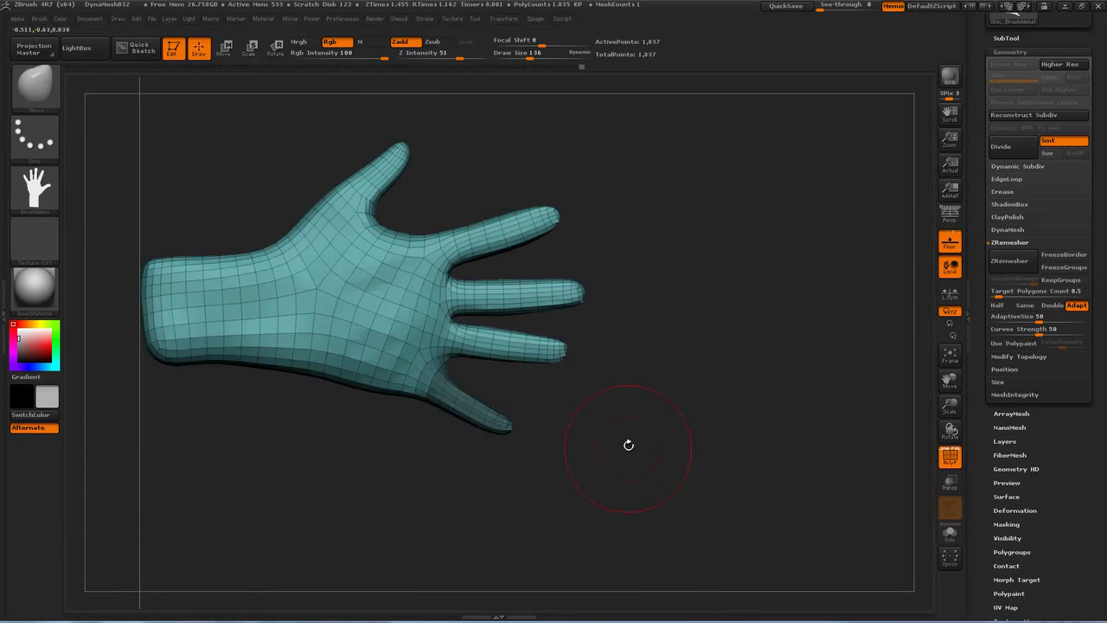
pyautogui.keyDown('ctrl'); pyautogui.click(633, 457); pyautogui.keyUp('ctrl')
pyautogui.moveTo(633, 458)
pyautogui.mouseDown()
pyautogui.moveTo(703, 360)
pyautogui.moveTo(730, 388)
pyautogui.mouseUp()
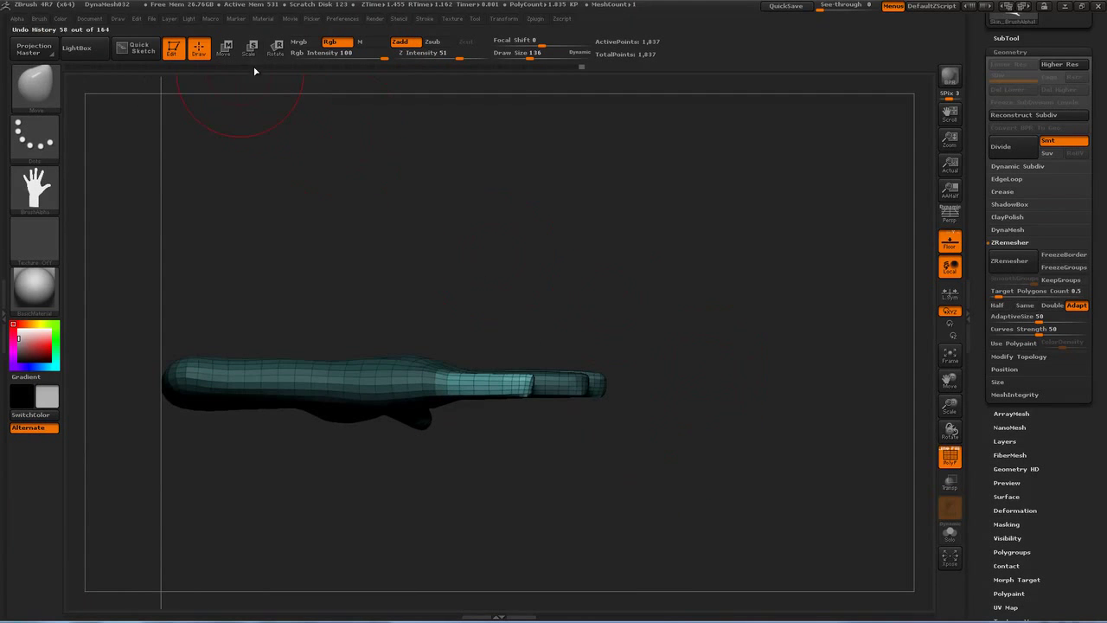
pyautogui.click(227, 47)
pyautogui.moveTo(656, 228); pyautogui.dragTo(636, 427)
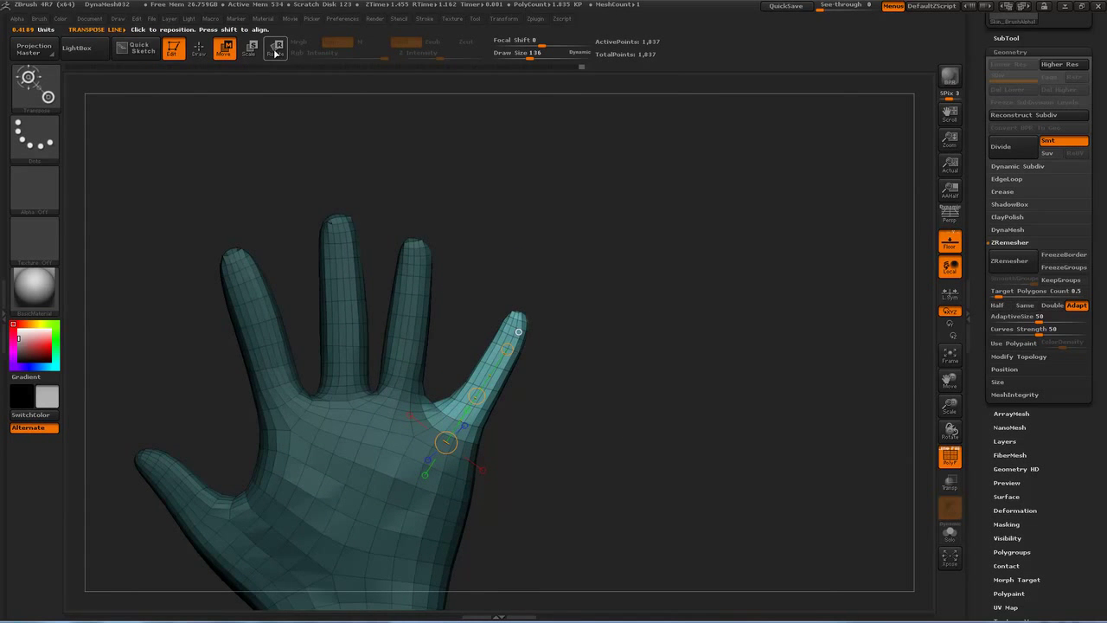
# - Draw a transpose line along the little finger and rotate the finger from its base toward the palm
pyautogui.moveTo(448, 411); pyautogui.dragTo(514, 319)
pyautogui.moveTo(605, 259); pyautogui.dragTo(592, 432)
pyautogui.moveTo(539, 380); pyautogui.dragTo(535, 426)
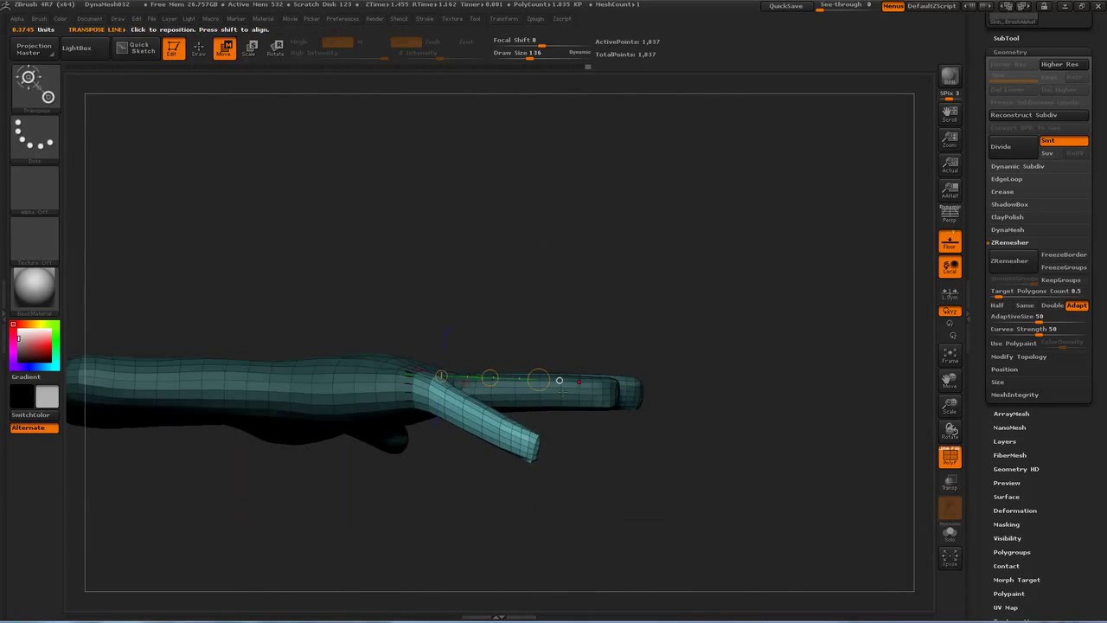
pyautogui.hotkey('ctrl', 'z')
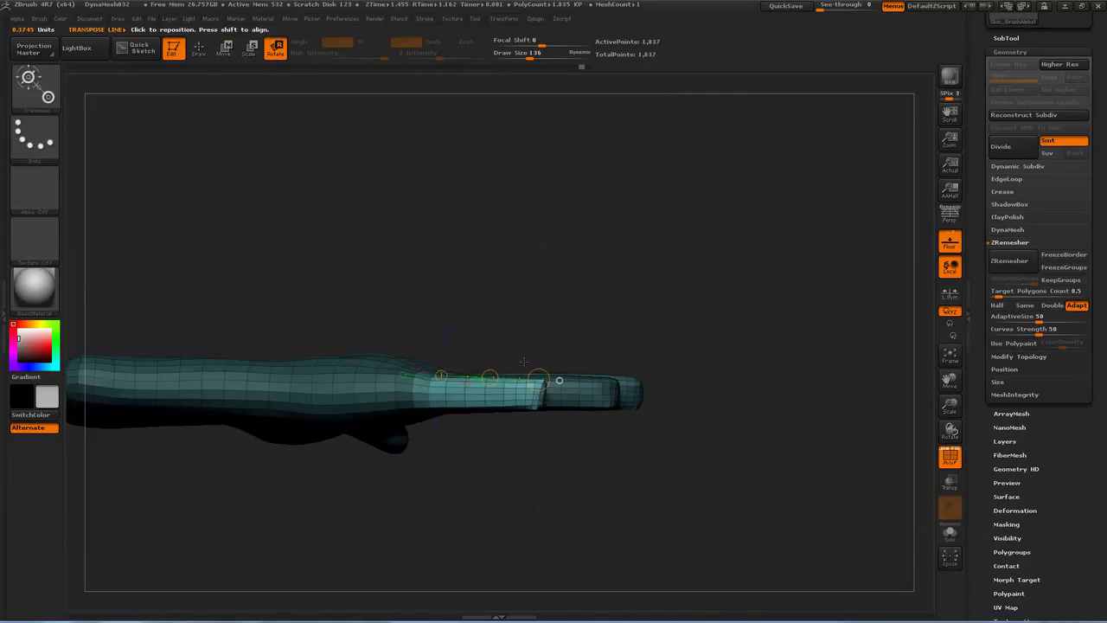
pyautogui.moveTo(538, 381); pyautogui.dragTo(561, 420)
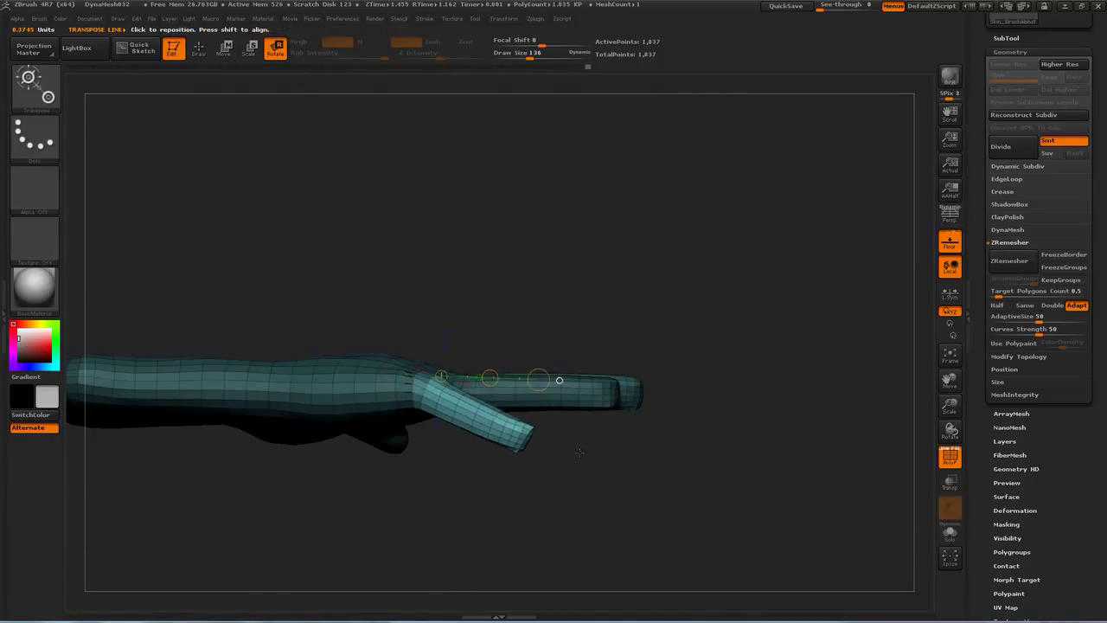
pyautogui.moveTo(595, 483); pyautogui.dragTo(616, 484)
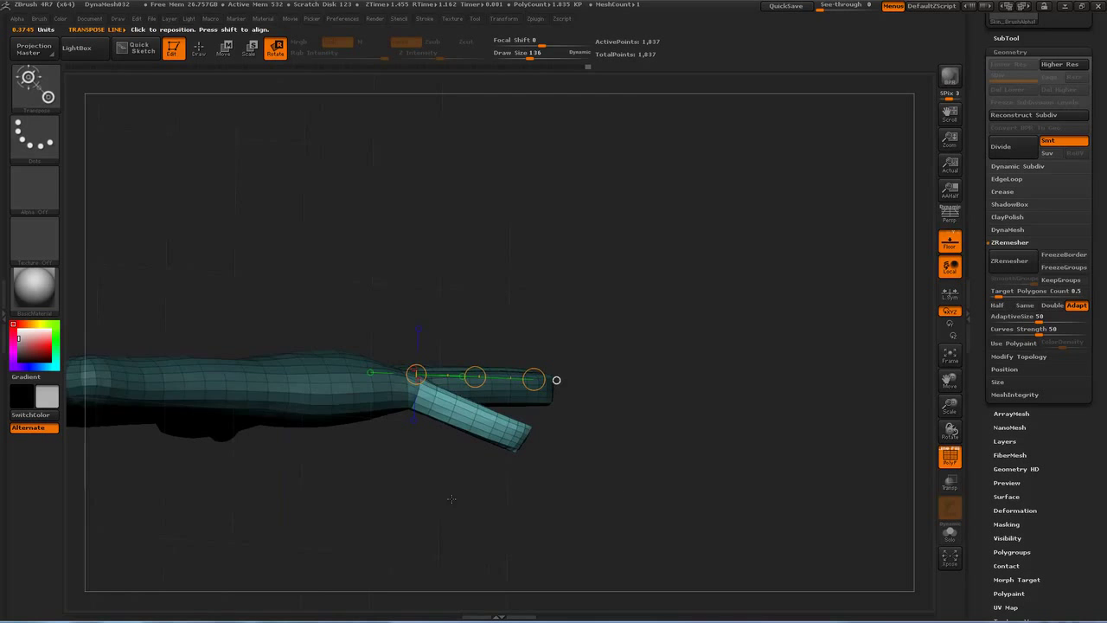
# - Isolate the outer half of the little finger with a mask and bend it further toward the palm
pyautogui.moveTo(456, 491); pyautogui.dragTo(445, 470)
pyautogui.moveTo(471, 395)
pyautogui.keyDown('ctrl'); pyautogui.mouseDown()
pyautogui.moveTo(328, 368)
pyautogui.moveTo(353, 407)
pyautogui.moveTo(479, 417)
pyautogui.moveTo(569, 481)
pyautogui.moveTo(587, 458)
pyautogui.mouseUp(); pyautogui.keyUp('ctrl')
pyautogui.moveTo(518, 438); pyautogui.dragTo(505, 459)
# - Mask the ring finger, invert the mask and rotate the finger from its base toward the palm
pyautogui.moveTo(611, 481)
pyautogui.mouseDown()
pyautogui.moveTo(644, 510)
pyautogui.moveTo(620, 522)
pyautogui.mouseUp()
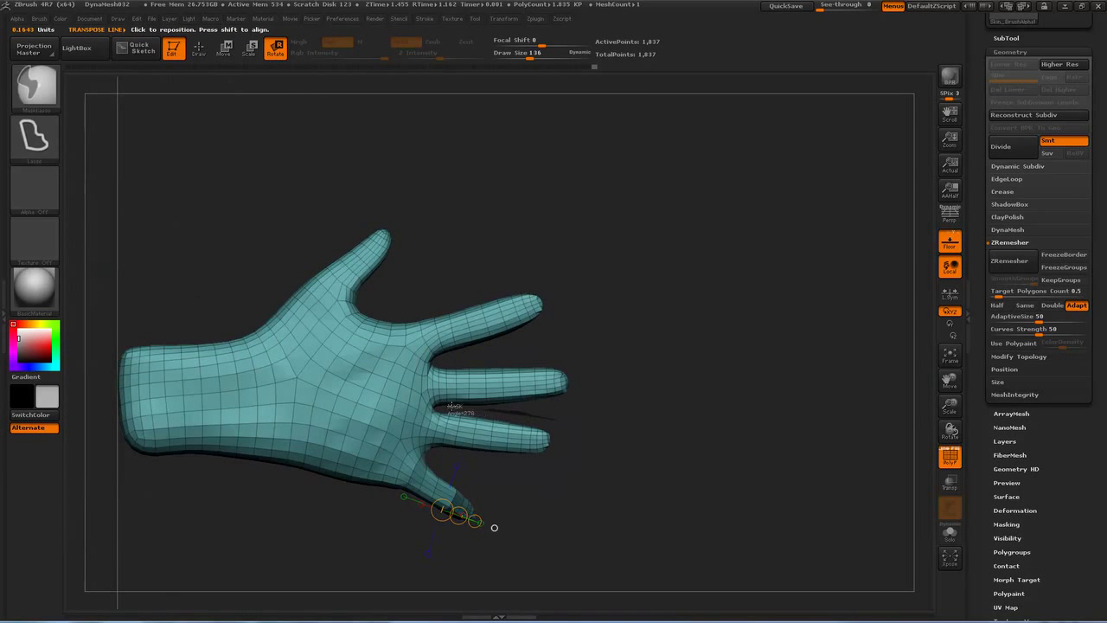
pyautogui.moveTo(431, 438)
pyautogui.keyDown('ctrl'); pyautogui.mouseDown()
pyautogui.moveTo(492, 482)
pyautogui.moveTo(566, 471)
pyautogui.mouseUp(); pyautogui.keyUp('ctrl')
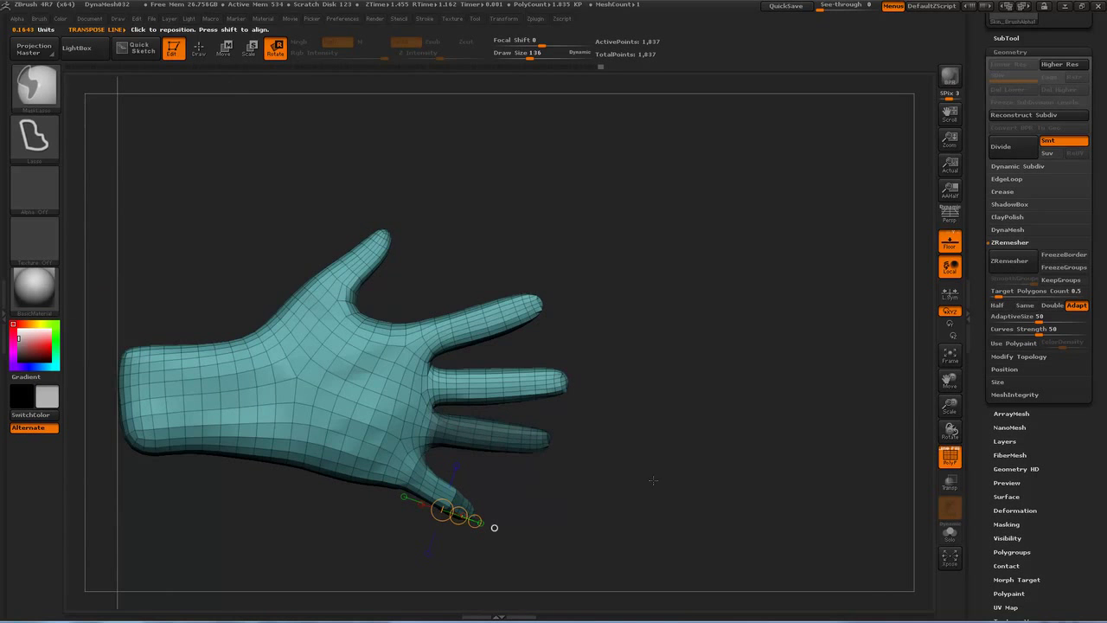
pyautogui.keyDown('ctrl'); pyautogui.click(648, 479); pyautogui.keyUp('ctrl')
pyautogui.moveTo(648, 478)
pyautogui.mouseDown()
pyautogui.moveTo(640, 444)
pyautogui.moveTo(637, 498)
pyautogui.mouseUp()
pyautogui.moveTo(477, 369)
pyautogui.mouseDown()
pyautogui.moveTo(603, 375)
pyautogui.moveTo(654, 398)
pyautogui.moveTo(633, 460)
pyautogui.moveTo(711, 462)
pyautogui.mouseUp()
pyautogui.press('ctrl')
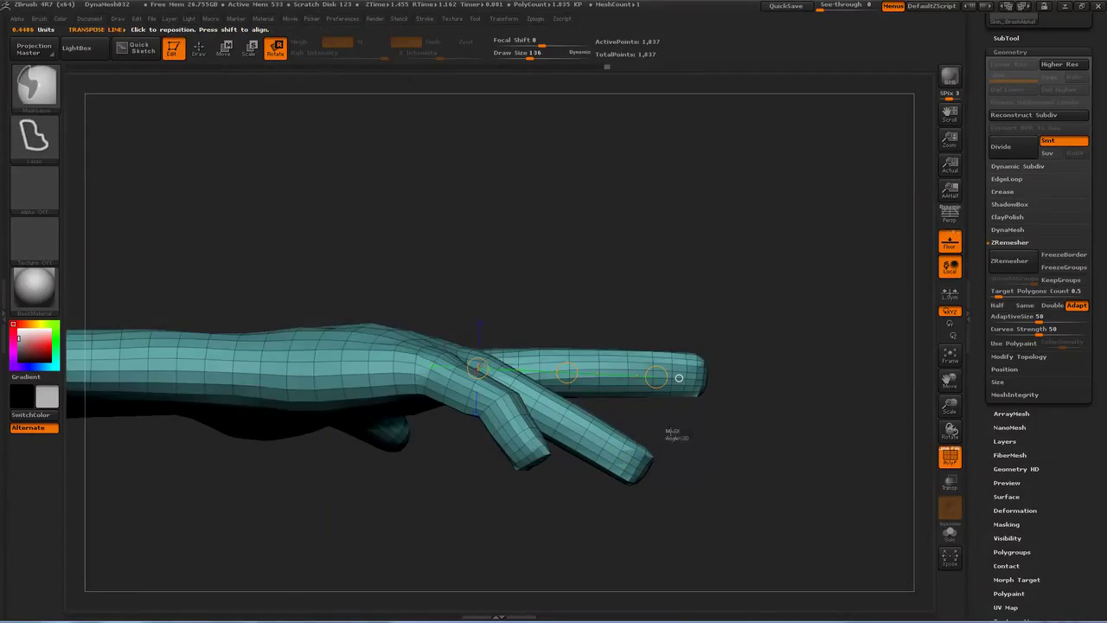
# - Mask everything except the outer half of the ring finger
pyautogui.moveTo(571, 400)
pyautogui.keyDown('ctrl'); pyautogui.mouseDown()
pyautogui.moveTo(542, 444)
pyautogui.moveTo(566, 488)
pyautogui.moveTo(676, 519)
pyautogui.mouseUp(); pyautogui.keyUp('ctrl')
pyautogui.moveTo(724, 465)
pyautogui.mouseDown()
pyautogui.moveTo(735, 556)
pyautogui.moveTo(718, 486)
pyautogui.mouseUp()
pyautogui.keyDown('ctrl'); pyautogui.click(717, 486); pyautogui.keyUp('ctrl')
pyautogui.moveTo(613, 444)
pyautogui.keyDown('ctrl'); pyautogui.mouseDown()
pyautogui.moveTo(523, 419)
pyautogui.moveTo(604, 515)
pyautogui.moveTo(609, 493)
pyautogui.moveTo(634, 538)
pyautogui.moveTo(637, 524)
pyautogui.mouseUp(); pyautogui.keyUp('ctrl')
pyautogui.hotkey('ctrl', 'z')
pyautogui.keyDown('ctrl'); pyautogui.moveTo(542, 305); pyautogui.dragTo(751, 218); pyautogui.keyUp('ctrl')
# - Draw a transpose line along the ring finger's outer half and rotate it toward the palm
pyautogui.moveTo(736, 371); pyautogui.dragTo(742, 290)
pyautogui.moveTo(749, 443)
pyautogui.keyDown('alt'); pyautogui.mouseDown()
pyautogui.moveTo(721, 392)
pyautogui.moveTo(696, 404)
pyautogui.mouseUp(); pyautogui.keyUp('alt')
pyautogui.moveTo(506, 377)
pyautogui.mouseDown()
pyautogui.moveTo(592, 442)
pyautogui.moveTo(550, 473)
pyautogui.mouseUp()
pyautogui.hotkey('ctrl', 'z')
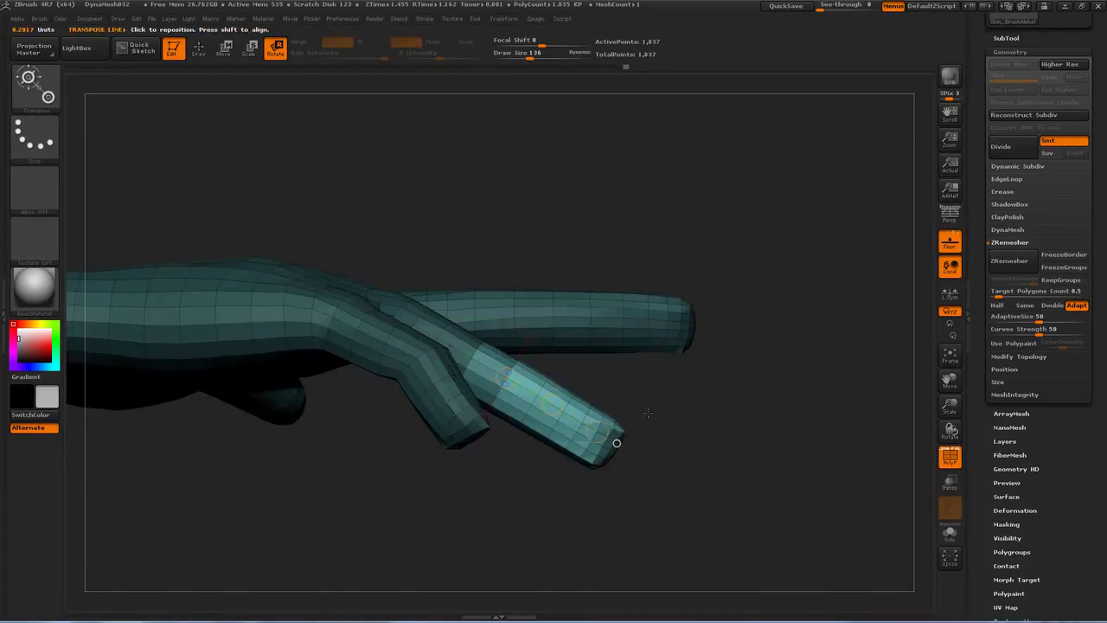
pyautogui.moveTo(705, 196)
pyautogui.keyDown('ctrl'); pyautogui.mouseDown()
pyautogui.moveTo(673, 186)
pyautogui.moveTo(556, 340)
pyautogui.moveTo(729, 398)
pyautogui.mouseUp(); pyautogui.keyUp('ctrl')
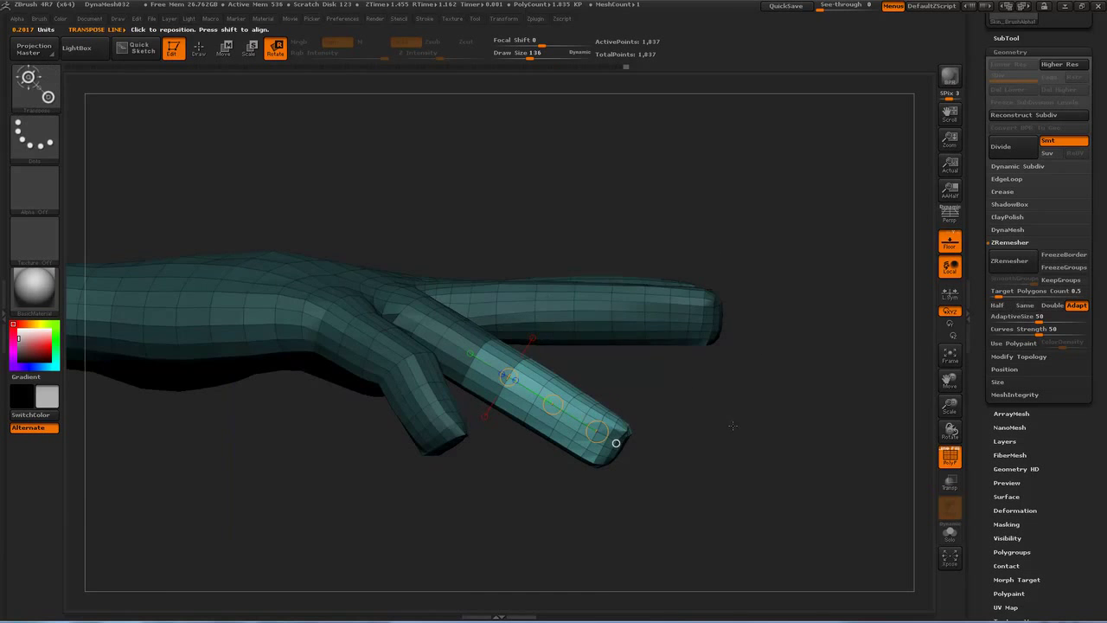
pyautogui.moveTo(597, 432); pyautogui.dragTo(564, 467)
# - Mask the middle finger, invert the mask and bend the finger from its base toward the palm
pyautogui.moveTo(692, 351); pyautogui.dragTo(705, 441)
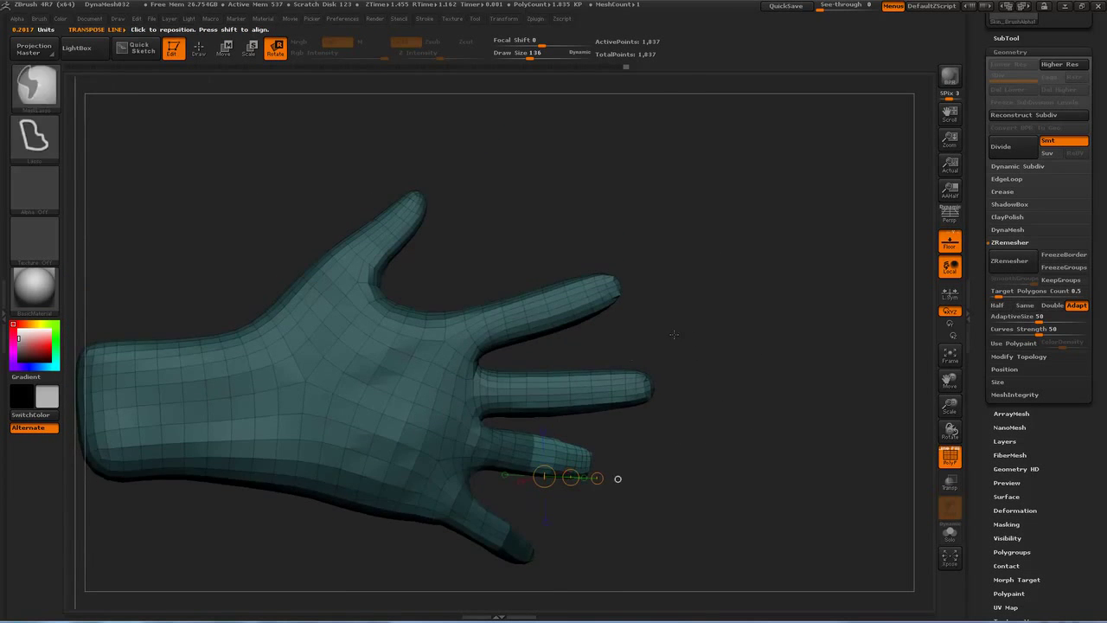
pyautogui.keyDown('ctrl'); pyautogui.click(642, 343); pyautogui.keyUp('ctrl')
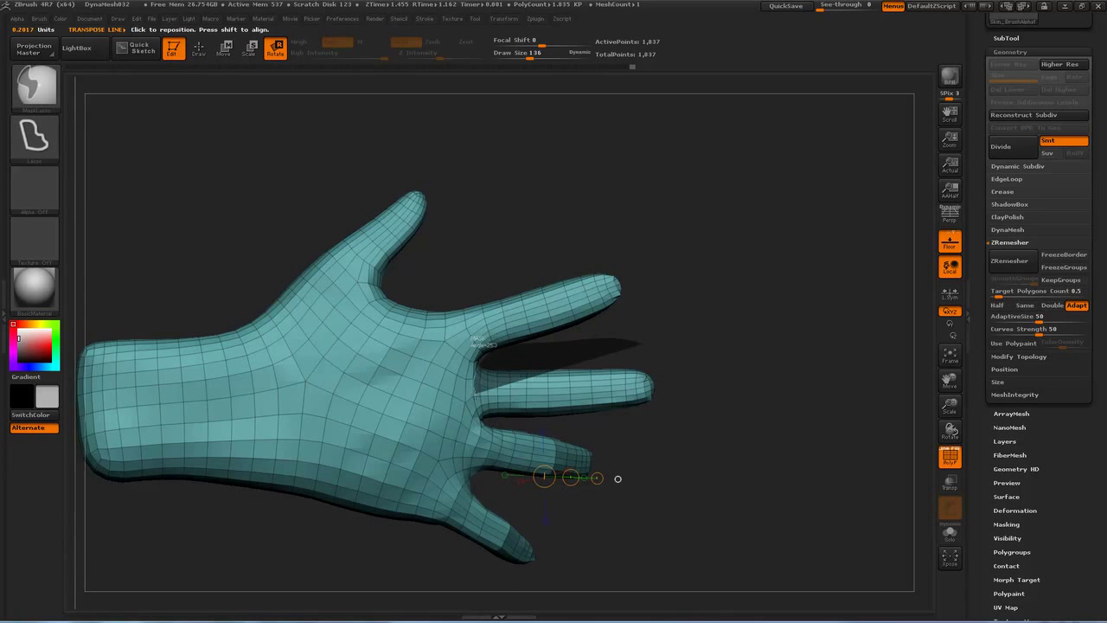
pyautogui.keyDown('ctrl'); pyautogui.moveTo(528, 426); pyautogui.dragTo(723, 420); pyautogui.keyUp('ctrl')
pyautogui.moveTo(735, 419); pyautogui.dragTo(746, 375)
pyautogui.keyDown('ctrl'); pyautogui.click(735, 383); pyautogui.keyUp('ctrl')
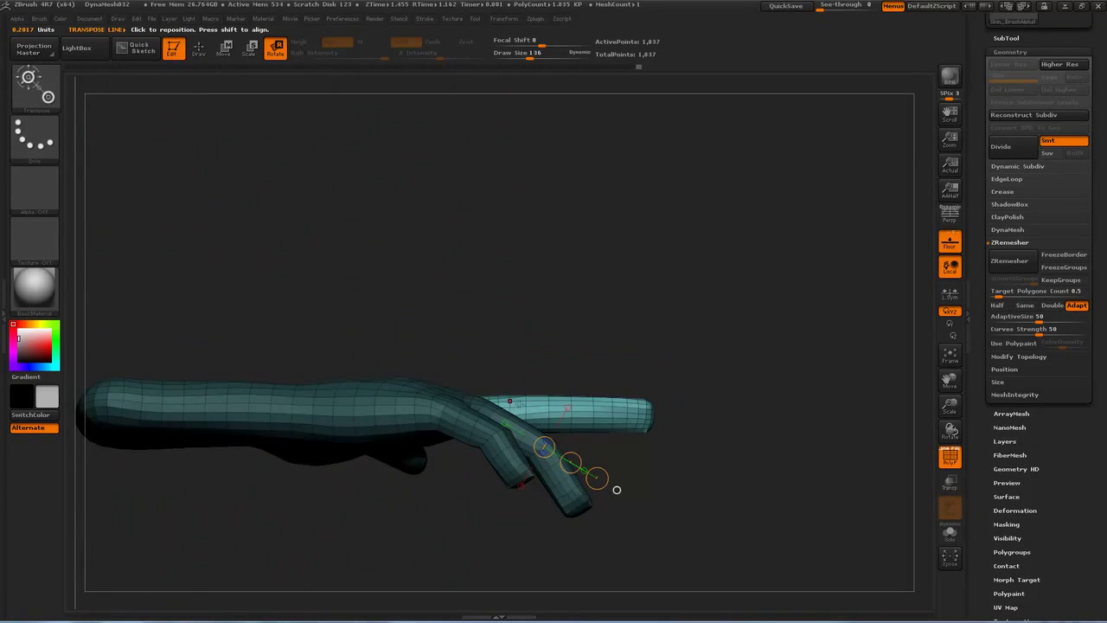
pyautogui.moveTo(633, 411); pyautogui.dragTo(635, 416)
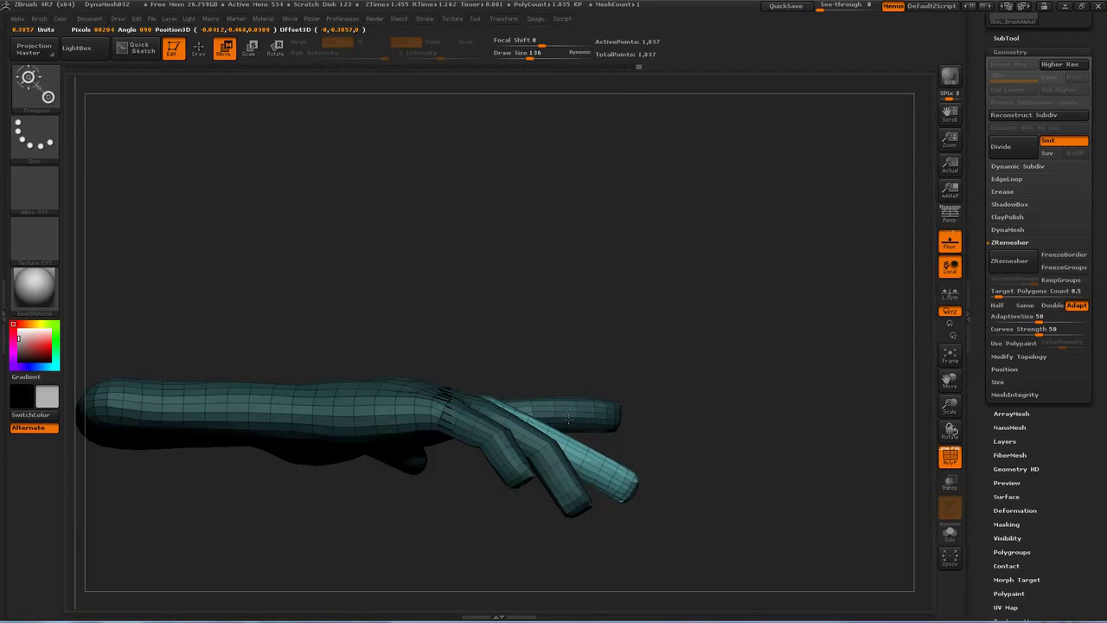
pyautogui.moveTo(673, 340); pyautogui.dragTo(652, 403)
# - Try masking the outer half of the middle finger, then undo the mask
pyautogui.moveTo(670, 374)
pyautogui.mouseDown()
pyautogui.moveTo(693, 484)
pyautogui.moveTo(687, 462)
pyautogui.moveTo(702, 477)
pyautogui.moveTo(694, 556)
pyautogui.mouseUp()
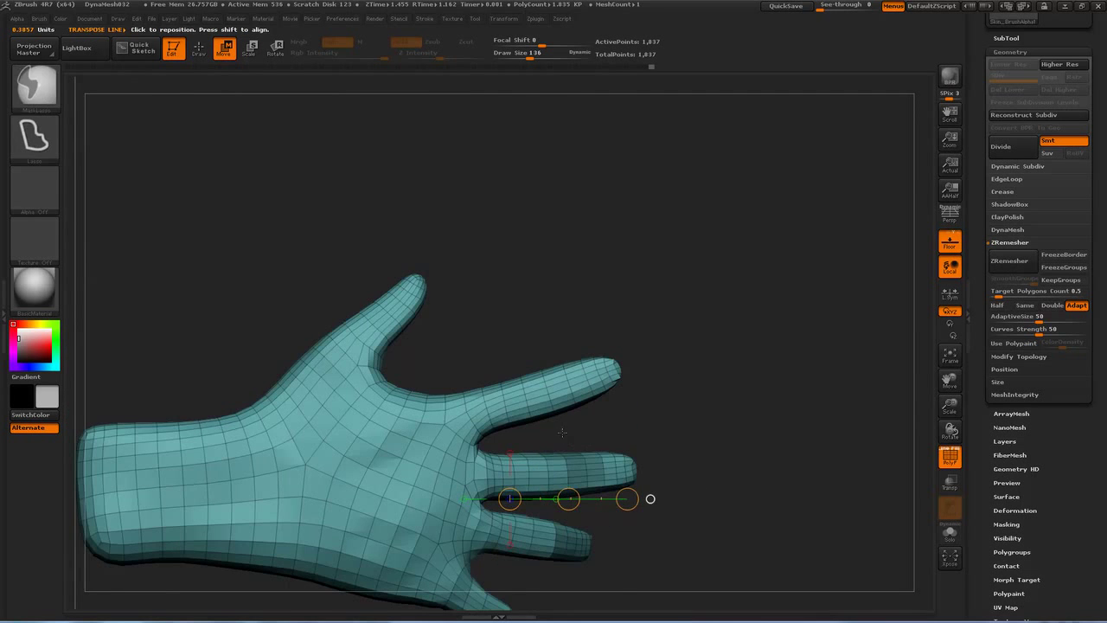
pyautogui.keyDown('ctrl'); pyautogui.moveTo(568, 512); pyautogui.dragTo(691, 421); pyautogui.keyUp('ctrl')
pyautogui.moveTo(692, 421)
pyautogui.mouseDown()
pyautogui.moveTo(705, 507)
pyautogui.moveTo(709, 408)
pyautogui.moveTo(659, 434)
pyautogui.mouseUp()
pyautogui.keyDown('ctrl'); pyautogui.moveTo(592, 355); pyautogui.dragTo(549, 388); pyautogui.keyUp('ctrl')
pyautogui.hotkey('ctrl', 'z')
# - Try a topological mask drawn along the middle finger from its tip toward the base
pyautogui.moveTo(679, 403)
pyautogui.mouseDown()
pyautogui.moveTo(705, 498)
pyautogui.moveTo(722, 433)
pyautogui.moveTo(704, 522)
pyautogui.moveTo(699, 510)
pyautogui.mouseUp()
pyautogui.keyDown('ctrl'); pyautogui.moveTo(654, 375); pyautogui.dragTo(637, 377); pyautogui.keyUp('ctrl')
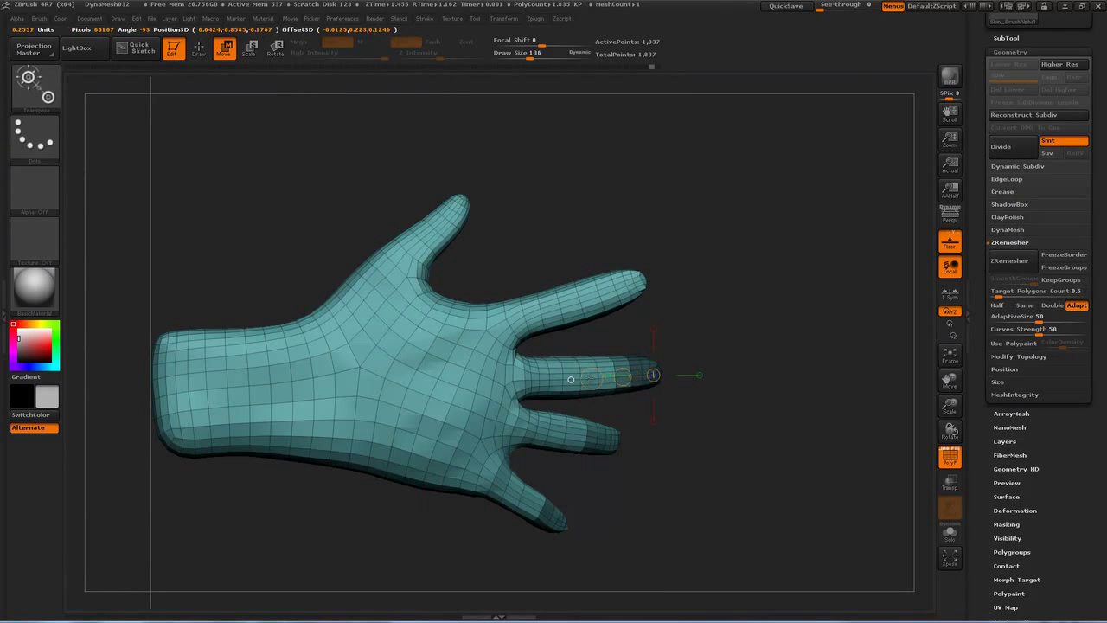
pyautogui.keyDown('ctrl'); pyautogui.moveTo(563, 382); pyautogui.dragTo(523, 379); pyautogui.keyUp('ctrl')
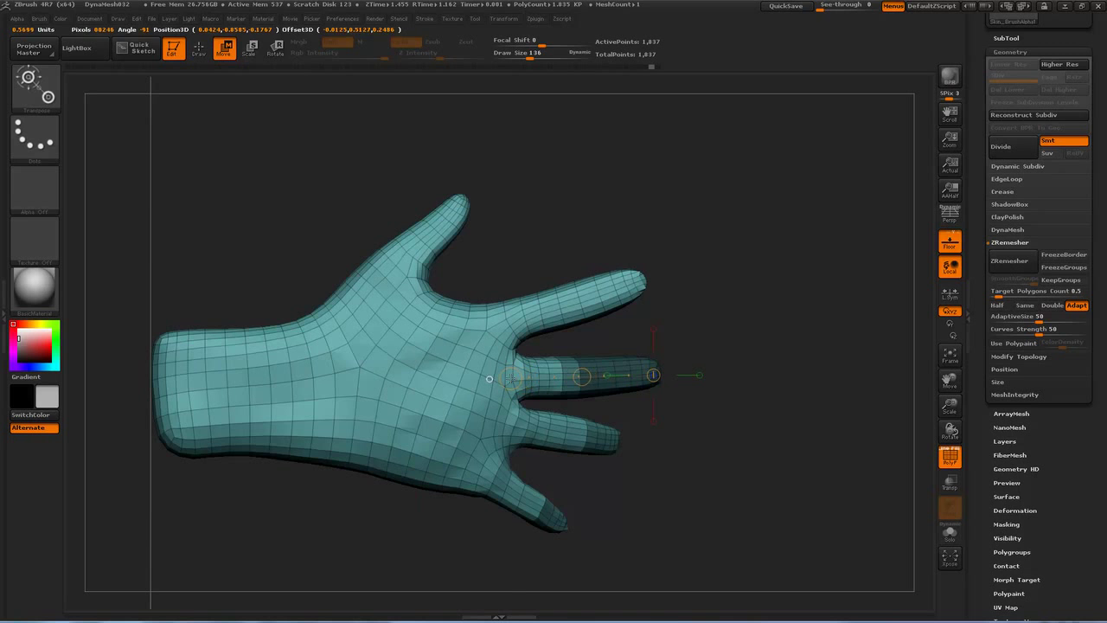
pyautogui.hotkey('ctrl', 'z')
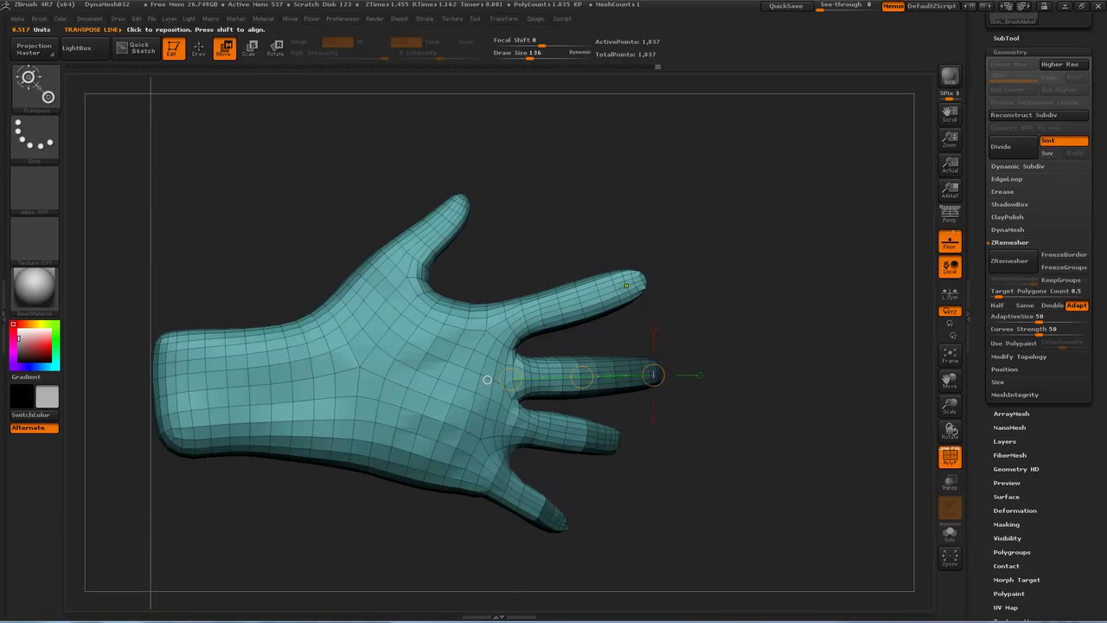
pyautogui.keyDown('ctrl'); pyautogui.moveTo(626, 285); pyautogui.dragTo(529, 311); pyautogui.keyUp('ctrl')
pyautogui.keyDown('ctrl'); pyautogui.moveTo(656, 372); pyautogui.dragTo(611, 375); pyautogui.keyUp('ctrl')
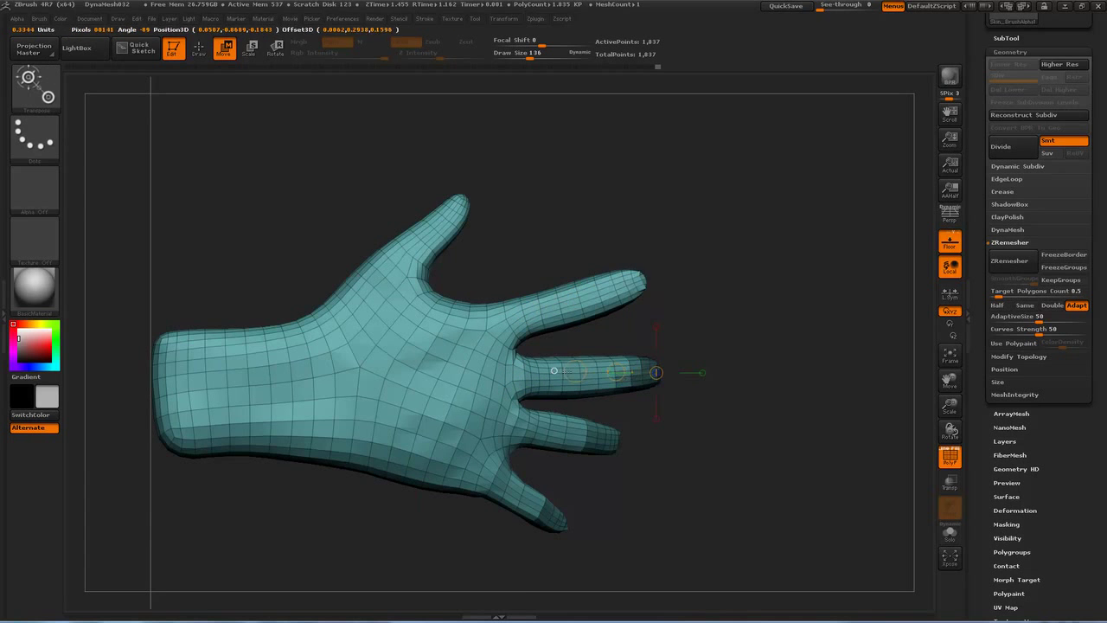
pyautogui.keyDown('ctrl'); pyautogui.moveTo(526, 384); pyautogui.dragTo(508, 376); pyautogui.keyUp('ctrl')
# - Invert the topological mask, try bending the middle finger's outer part toward the palm, and undo the attempt
pyautogui.moveTo(745, 494); pyautogui.dragTo(729, 459)
pyautogui.keyDown('ctrl'); pyautogui.click(758, 432); pyautogui.keyUp('ctrl')
pyautogui.moveTo(536, 389)
pyautogui.mouseDown()
pyautogui.moveTo(610, 435)
pyautogui.moveTo(621, 455)
pyautogui.moveTo(592, 458)
pyautogui.moveTo(608, 438)
pyautogui.moveTo(586, 462)
pyautogui.mouseUp()
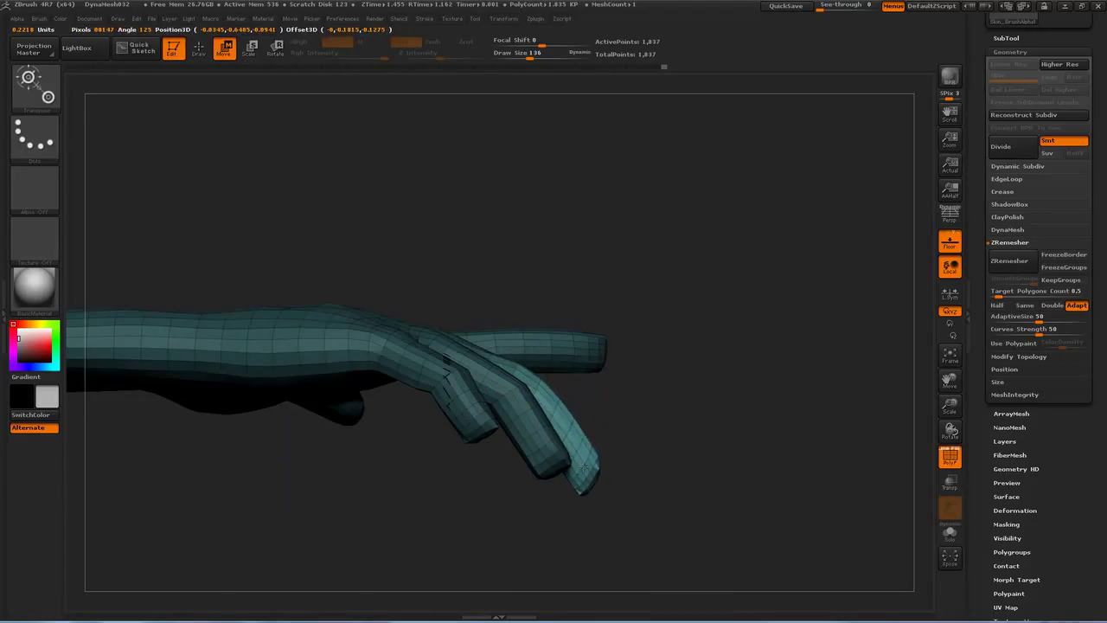
pyautogui.keyDown('ctrl'); pyautogui.click(710, 364); pyautogui.keyUp('ctrl')
pyautogui.keyDown('ctrl'); pyautogui.moveTo(709, 363); pyautogui.dragTo(684, 443); pyautogui.keyUp('ctrl')
pyautogui.hotkey('ctrl', 'z')
pyautogui.hotkey('ctrl', 'z')
pyautogui.hotkey('ctrl', 'z')
# - Clear the mask on the middle finger and hide everything except the area around it
pyautogui.keyDown('ctrl'); pyautogui.moveTo(593, 376); pyautogui.dragTo(615, 371); pyautogui.keyUp('ctrl')
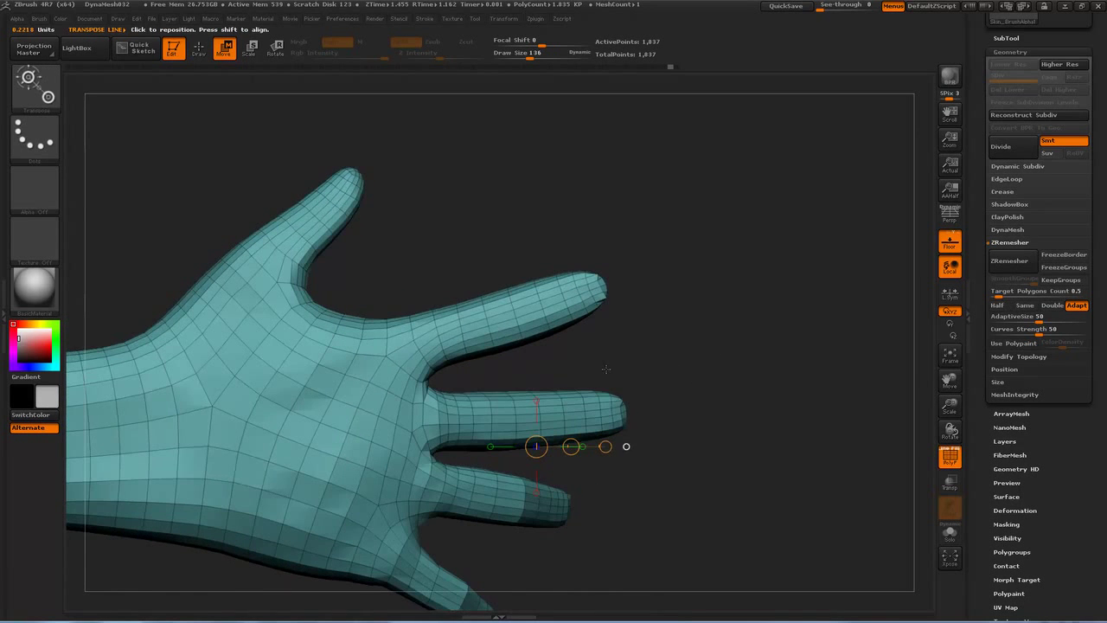
pyautogui.moveTo(684, 337)
pyautogui.keyDown('ctrl'); pyautogui.keyDown('shift'); pyautogui.mouseDown()
pyautogui.moveTo(516, 416)
pyautogui.moveTo(372, 462)
pyautogui.mouseUp(); pyautogui.keyUp('shift'); pyautogui.keyUp('ctrl')
pyautogui.moveTo(644, 506); pyautogui.dragTo(654, 383)
# - Mask the outer half of the isolated middle finger and invert the mask
pyautogui.moveTo(560, 409)
pyautogui.keyDown('ctrl'); pyautogui.mouseDown()
pyautogui.moveTo(529, 503)
pyautogui.moveTo(648, 415)
pyautogui.mouseUp(); pyautogui.keyUp('ctrl')
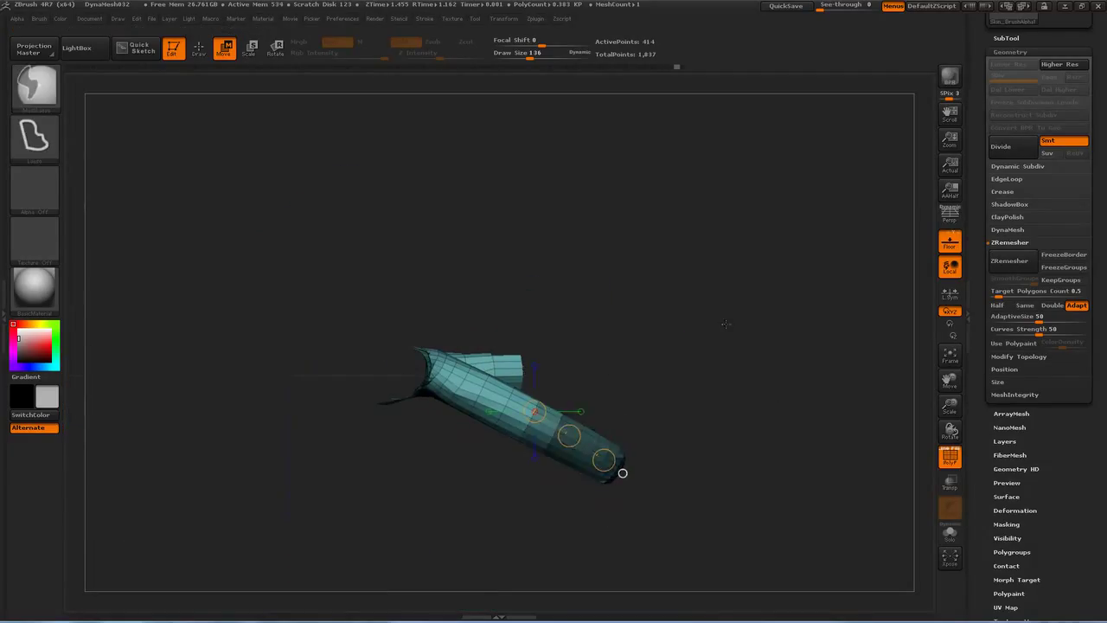
pyautogui.moveTo(535, 387)
pyautogui.keyDown('ctrl'); pyautogui.mouseDown()
pyautogui.moveTo(687, 526)
pyautogui.moveTo(699, 506)
pyautogui.mouseUp(); pyautogui.keyUp('ctrl')
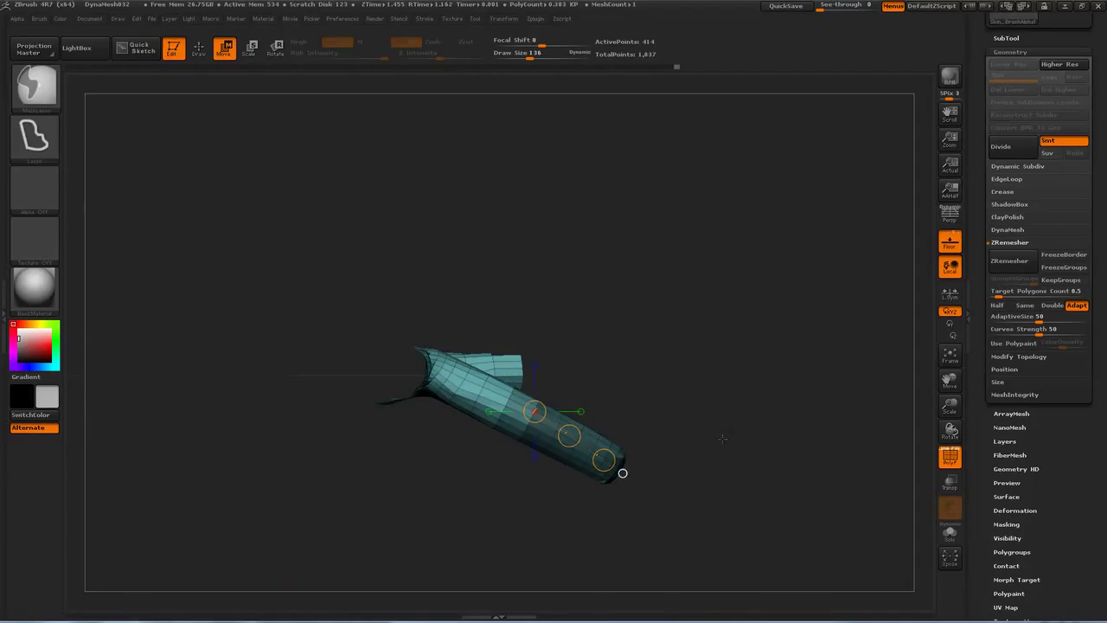
pyautogui.keyDown('ctrl'); pyautogui.click(581, 433); pyautogui.keyUp('ctrl')
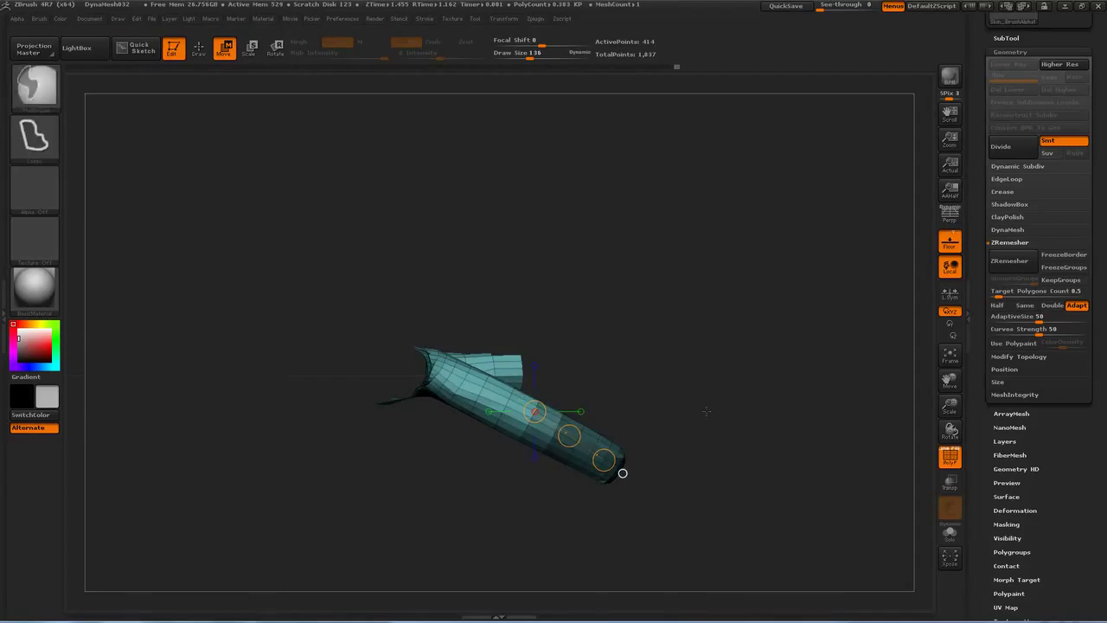
pyautogui.keyDown('ctrl'); pyautogui.click(698, 411); pyautogui.keyUp('ctrl')
# - Rotate the middle finger's outer half toward the palm, clear the mask and show the whole hand again
pyautogui.moveTo(609, 464); pyautogui.dragTo(590, 496)
pyautogui.hotkey('ctrl', 'z')
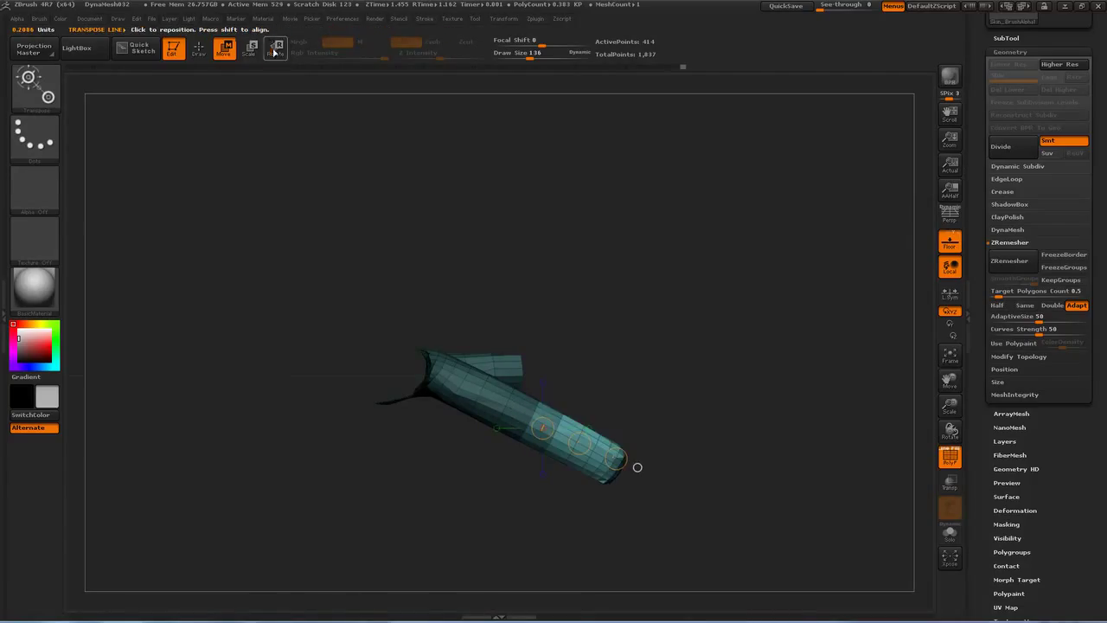
pyautogui.moveTo(618, 461); pyautogui.dragTo(587, 496)
pyautogui.keyDown('ctrl'); pyautogui.moveTo(696, 400); pyautogui.dragTo(711, 417); pyautogui.keyUp('ctrl')
pyautogui.moveTo(714, 421)
pyautogui.mouseDown()
pyautogui.moveTo(696, 448)
pyautogui.moveTo(713, 393)
pyautogui.moveTo(730, 418)
pyautogui.moveTo(722, 390)
pyautogui.moveTo(714, 430)
pyautogui.mouseUp()
pyautogui.keyDown('ctrl'); pyautogui.keyDown('shift'); pyautogui.click(715, 399); pyautogui.keyUp('shift'); pyautogui.keyUp('ctrl')
# - Isolate the index finger and bend it from its base toward the palm
pyautogui.keyDown('ctrl'); pyautogui.keyDown('shift'); pyautogui.moveTo(669, 271); pyautogui.dragTo(483, 406); pyautogui.keyUp('shift'); pyautogui.keyUp('ctrl')
pyautogui.keyDown('shift'); pyautogui.moveTo(688, 391); pyautogui.dragTo(683, 363); pyautogui.keyUp('shift')
pyautogui.moveTo(702, 316)
pyautogui.mouseDown()
pyautogui.moveTo(717, 236)
pyautogui.moveTo(504, 265)
pyautogui.moveTo(529, 350)
pyautogui.moveTo(723, 275)
pyautogui.moveTo(738, 330)
pyautogui.moveTo(761, 322)
pyautogui.moveTo(738, 373)
pyautogui.moveTo(713, 382)
pyautogui.mouseUp()
pyautogui.keyDown('ctrl'); pyautogui.click(764, 321); pyautogui.keyUp('ctrl')
pyautogui.moveTo(528, 399); pyautogui.dragTo(656, 451)
# - Bend the outer half of the index finger further toward the palm, clear the mask and unhide the hand
pyautogui.moveTo(757, 397)
pyautogui.mouseDown()
pyautogui.moveTo(716, 339)
pyautogui.moveTo(636, 391)
pyautogui.moveTo(701, 533)
pyautogui.mouseUp()
pyautogui.keyDown('ctrl'); pyautogui.click(781, 430); pyautogui.keyUp('ctrl')
pyautogui.moveTo(597, 423)
pyautogui.mouseDown()
pyautogui.moveTo(673, 459)
pyautogui.moveTo(641, 496)
pyautogui.mouseUp()
pyautogui.keyDown('ctrl'); pyautogui.moveTo(732, 369); pyautogui.dragTo(756, 314); pyautogui.keyUp('ctrl')
pyautogui.keyDown('ctrl'); pyautogui.keyDown('shift'); pyautogui.click(761, 383); pyautogui.keyUp('shift'); pyautogui.keyUp('ctrl')
# - Mask the whole thumb from its base and invert the mask so only the thumb can be edited
pyautogui.keyDown('alt'); pyautogui.moveTo(765, 393); pyautogui.dragTo(761, 311); pyautogui.keyUp('alt')
pyautogui.moveTo(761, 312); pyautogui.dragTo(597, 234)
pyautogui.moveTo(811, 226); pyautogui.dragTo(811, 226)
pyautogui.keyDown('alt'); pyautogui.moveTo(719, 182); pyautogui.dragTo(662, 227); pyautogui.keyUp('alt')
pyautogui.moveTo(817, 394)
pyautogui.mouseDown()
pyautogui.moveTo(827, 476)
pyautogui.moveTo(833, 408)
pyautogui.moveTo(756, 401)
pyautogui.moveTo(731, 525)
pyautogui.mouseUp()
pyautogui.keyDown('alt'); pyautogui.moveTo(703, 364); pyautogui.dragTo(672, 383); pyautogui.keyUp('alt')
pyautogui.keyDown('ctrl'); pyautogui.moveTo(561, 356); pyautogui.dragTo(630, 503); pyautogui.keyUp('ctrl')
pyautogui.keyDown('shift'); pyautogui.moveTo(741, 505); pyautogui.dragTo(756, 482); pyautogui.keyUp('shift')
pyautogui.keyDown('ctrl'); pyautogui.click(758, 467); pyautogui.keyUp('ctrl')
# - Pull the thumb from its base toward the palm side with a transpose line
pyautogui.keyDown('alt'); pyautogui.moveTo(729, 336); pyautogui.dragTo(668, 389); pyautogui.keyUp('alt')
pyautogui.moveTo(612, 348)
pyautogui.mouseDown()
pyautogui.moveTo(534, 375)
pyautogui.moveTo(571, 364)
pyautogui.moveTo(572, 377)
pyautogui.mouseUp()
pyautogui.moveTo(657, 447); pyautogui.dragTo(619, 449)
pyautogui.moveTo(578, 363); pyautogui.dragTo(638, 359)
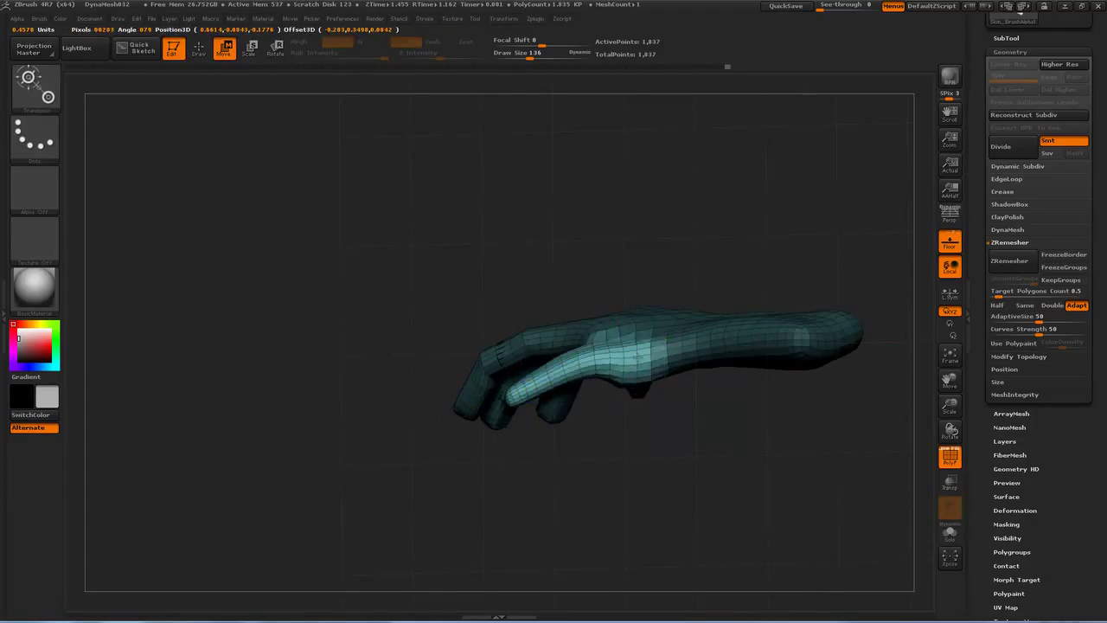
pyautogui.moveTo(663, 366); pyautogui.dragTo(658, 353, button='right')
# - Isolate the outer part of the thumb with an inverted mask and bend it further toward the palm
pyautogui.keyDown('ctrl'); pyautogui.moveTo(528, 371); pyautogui.dragTo(522, 519); pyautogui.keyUp('ctrl')
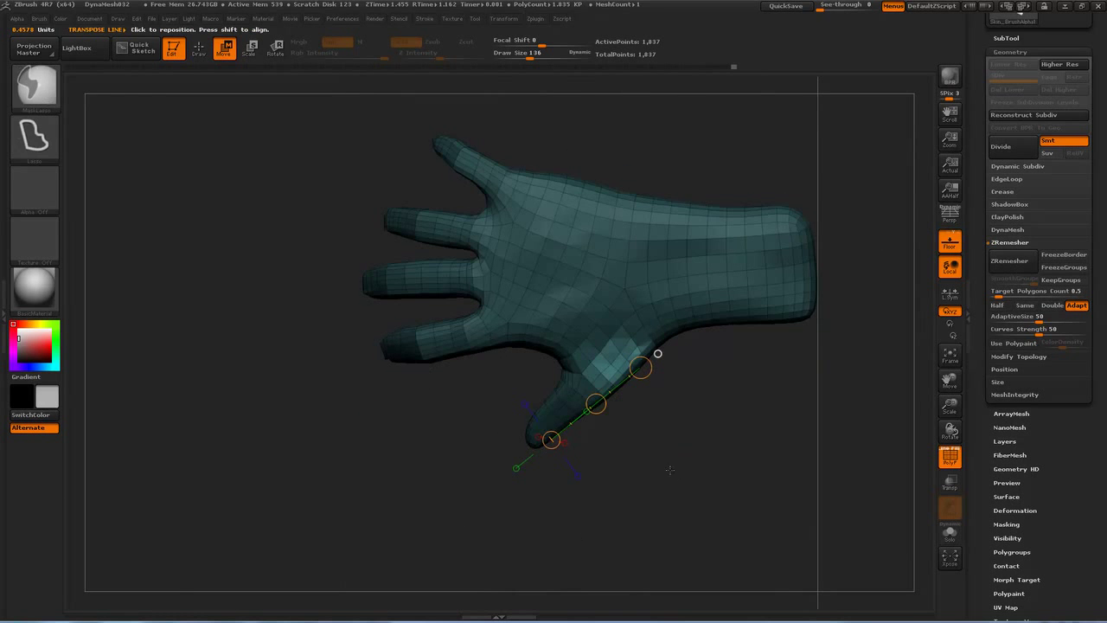
pyautogui.keyDown('ctrl'); pyautogui.click(527, 371); pyautogui.keyUp('ctrl')
pyautogui.moveTo(490, 448); pyautogui.dragTo(494, 259, button='right')
pyautogui.keyDown('ctrl'); pyautogui.click(519, 246); pyautogui.keyUp('ctrl')
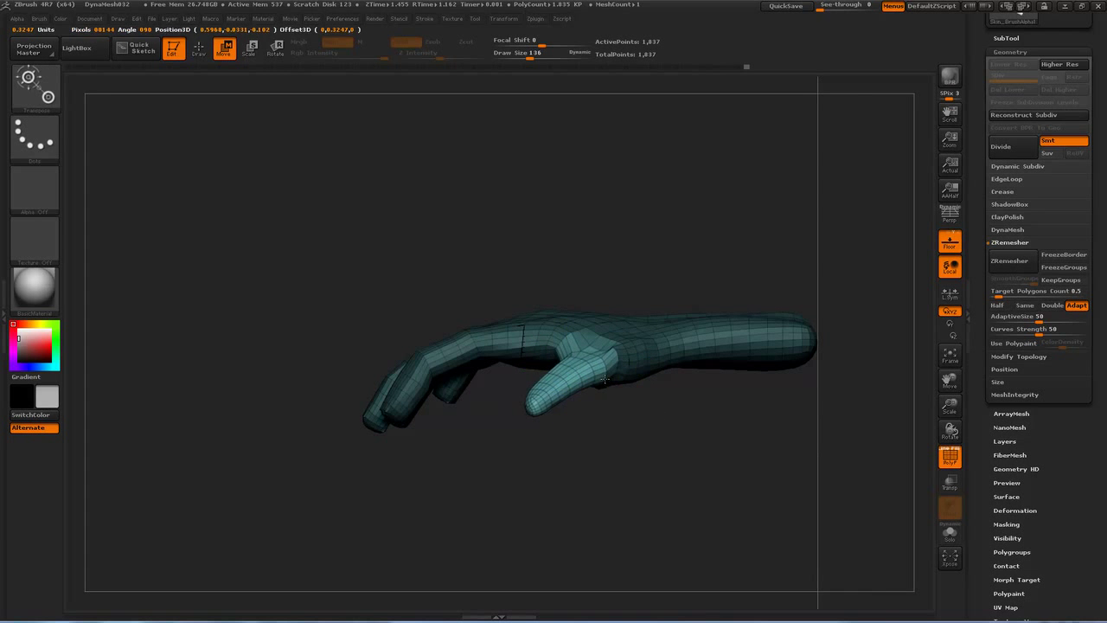
pyautogui.moveTo(622, 432); pyautogui.dragTo(628, 502, button='right')
# - Mask the end segment of the thumb and invert the mask
pyautogui.moveTo(627, 501); pyautogui.dragTo(515, 365)
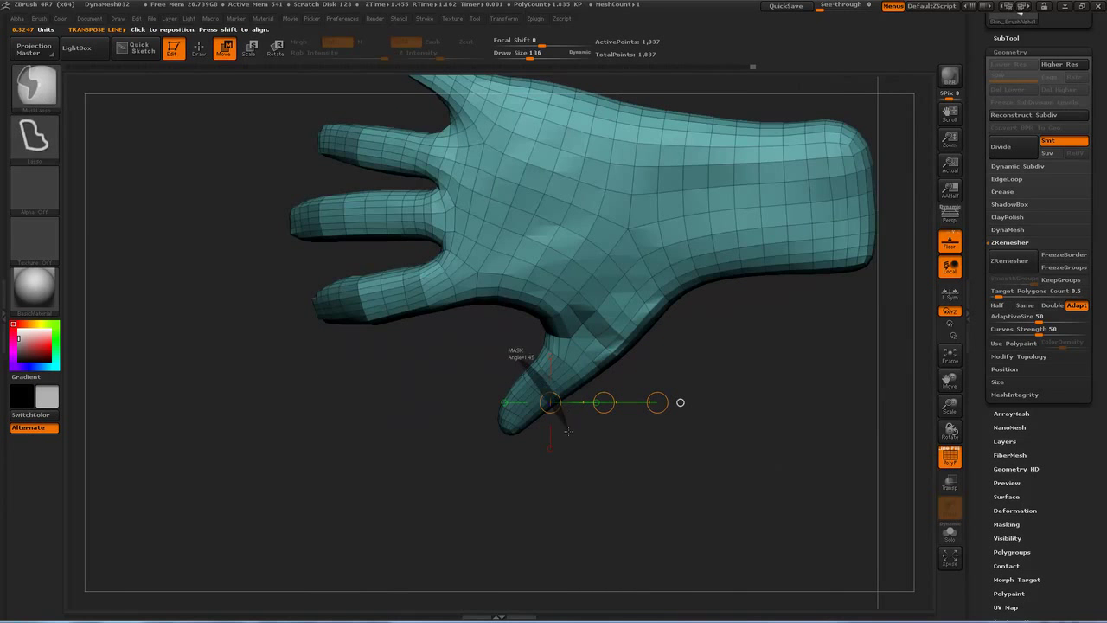
pyautogui.keyDown('ctrl'); pyautogui.moveTo(564, 411); pyautogui.dragTo(566, 502); pyautogui.keyUp('ctrl')
pyautogui.moveTo(638, 502)
pyautogui.mouseDown(button='right')
pyautogui.moveTo(649, 507)
pyautogui.moveTo(714, 450)
pyautogui.moveTo(630, 420)
pyautogui.moveTo(628, 380)
pyautogui.mouseUp(button='right')
pyautogui.keyDown('ctrl'); pyautogui.click(648, 507); pyautogui.keyUp('ctrl')
pyautogui.moveTo(649, 455); pyautogui.dragTo(629, 432, button='right')
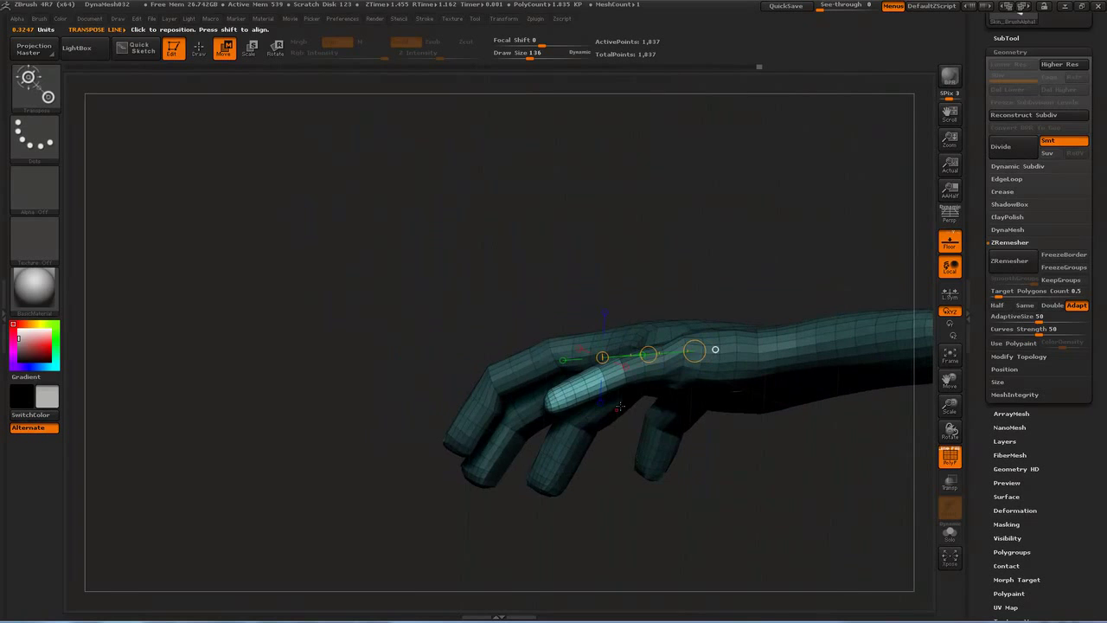
# - Draw a transpose line along the thumb's end segment and adjust its bend
pyautogui.moveTo(605, 381); pyautogui.dragTo(566, 399)
pyautogui.moveTo(624, 367); pyautogui.dragTo(655, 454, button='right')
pyautogui.moveTo(574, 399)
pyautogui.mouseDown()
pyautogui.moveTo(566, 385)
pyautogui.moveTo(580, 387)
pyautogui.moveTo(572, 392)
pyautogui.mouseUp()
pyautogui.press('w')
pyautogui.moveTo(697, 433); pyautogui.dragTo(699, 282)
pyautogui.keyDown('alt'); pyautogui.moveTo(737, 370); pyautogui.dragTo(726, 418); pyautogui.keyUp('alt')
pyautogui.moveTo(655, 316); pyautogui.dragTo(700, 393)
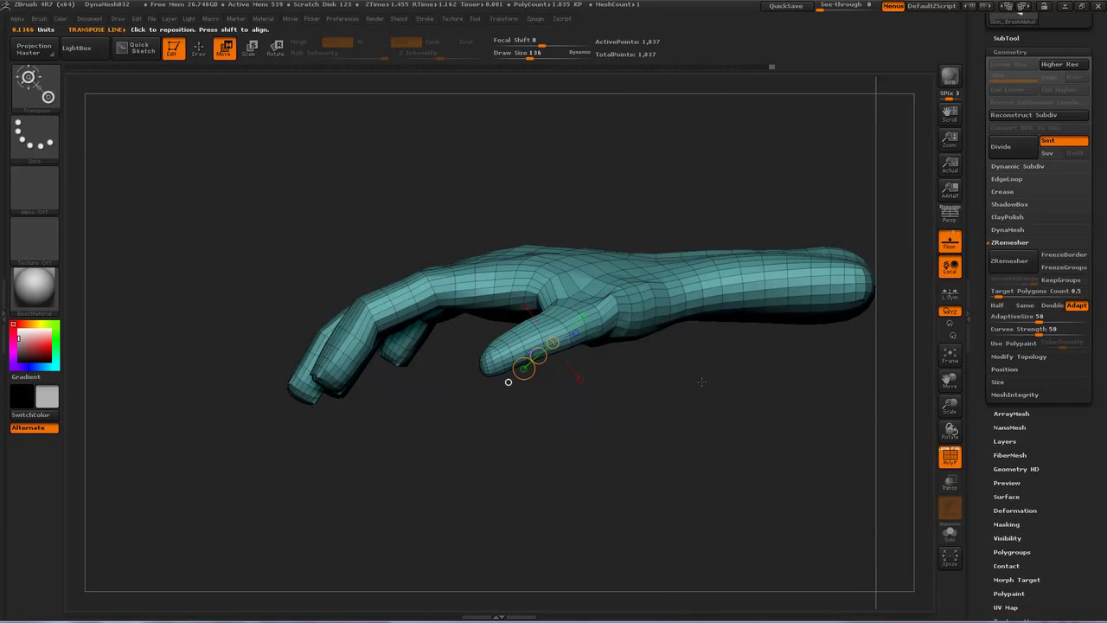
# - Switch to the Inflat brush with draw size 122 and add volume around the base of the thumb
pyautogui.press('b')
pyautogui.press('i')
pyautogui.press('n')
pyautogui.press('s')
pyautogui.moveTo(703, 448); pyautogui.dragTo(698, 450)
pyautogui.moveTo(707, 400); pyautogui.dragTo(703, 462)
pyautogui.moveTo(569, 378); pyautogui.dragTo(563, 386)
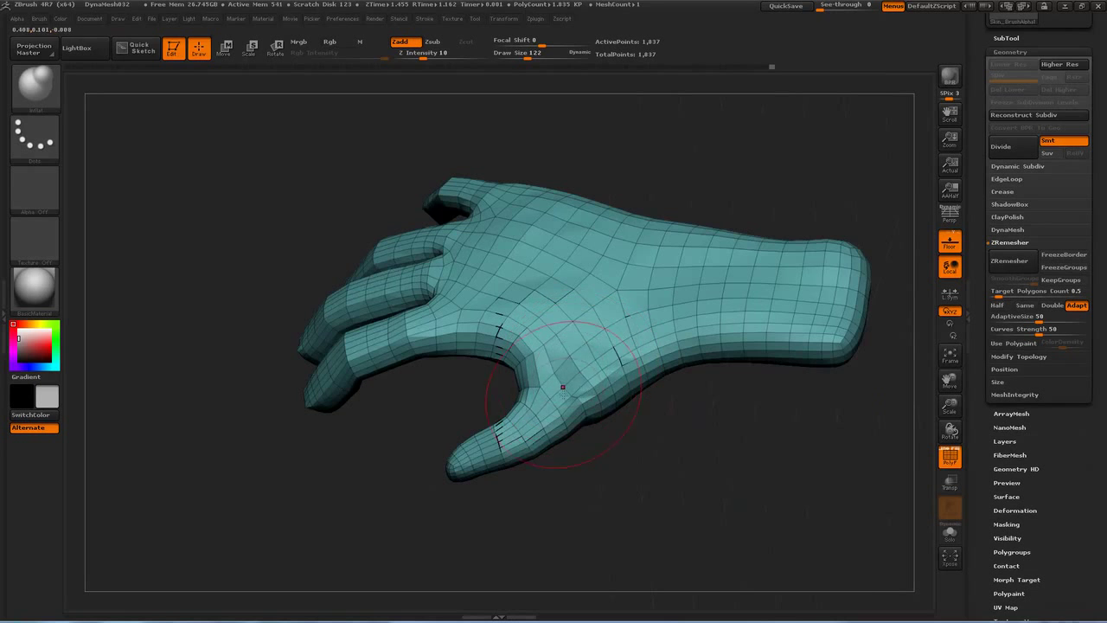
pyautogui.moveTo(672, 428); pyautogui.dragTo(688, 520)
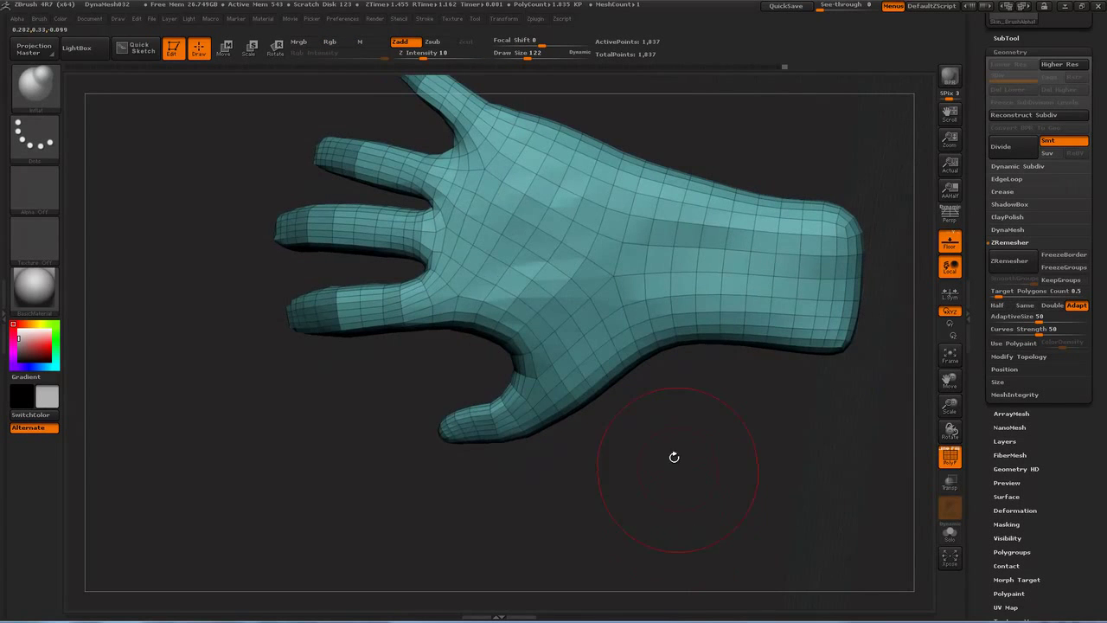
pyautogui.moveTo(667, 450); pyautogui.dragTo(585, 375)
pyautogui.moveTo(471, 368); pyautogui.dragTo(512, 386)
# - Inflate the thinner parts of the fingers from the palm side and smooth the middle fingertip
pyautogui.moveTo(584, 489); pyautogui.dragTo(778, 480)
pyautogui.moveTo(857, 381); pyautogui.dragTo(836, 371)
pyautogui.moveTo(750, 385); pyautogui.dragTo(809, 384)
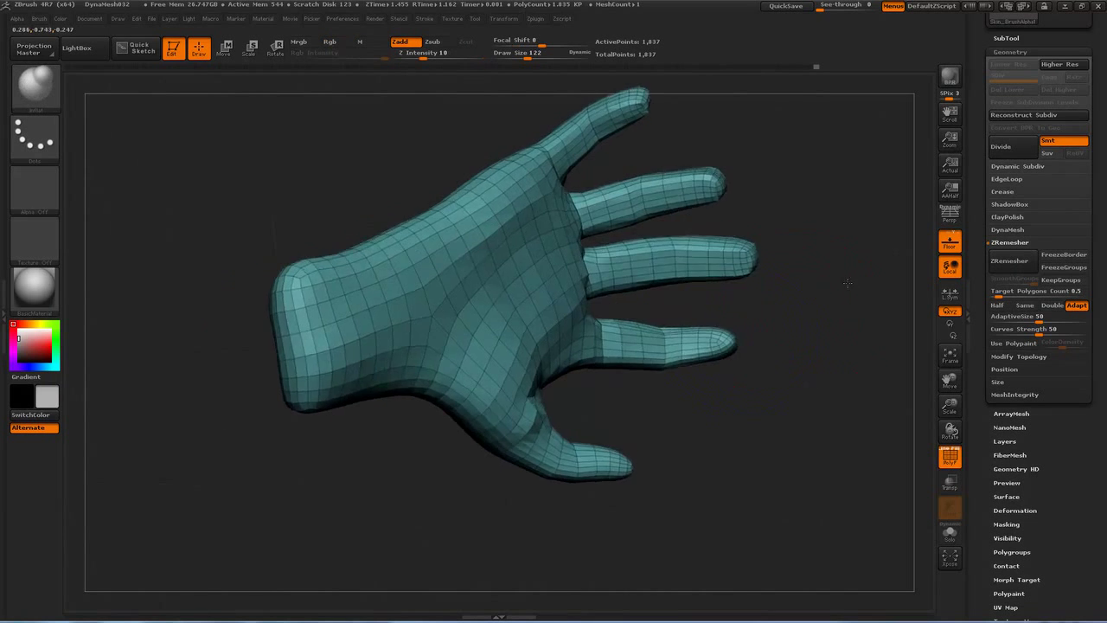
pyautogui.moveTo(752, 338)
pyautogui.mouseDown()
pyautogui.moveTo(773, 328)
pyautogui.moveTo(642, 310)
pyautogui.mouseUp()
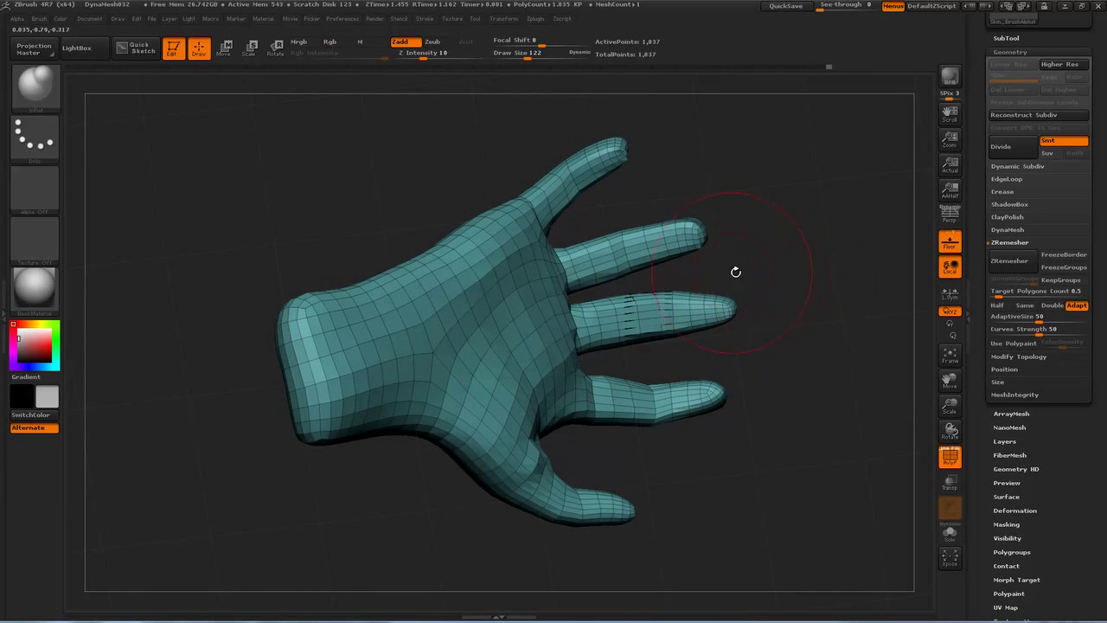
pyautogui.press('shift')
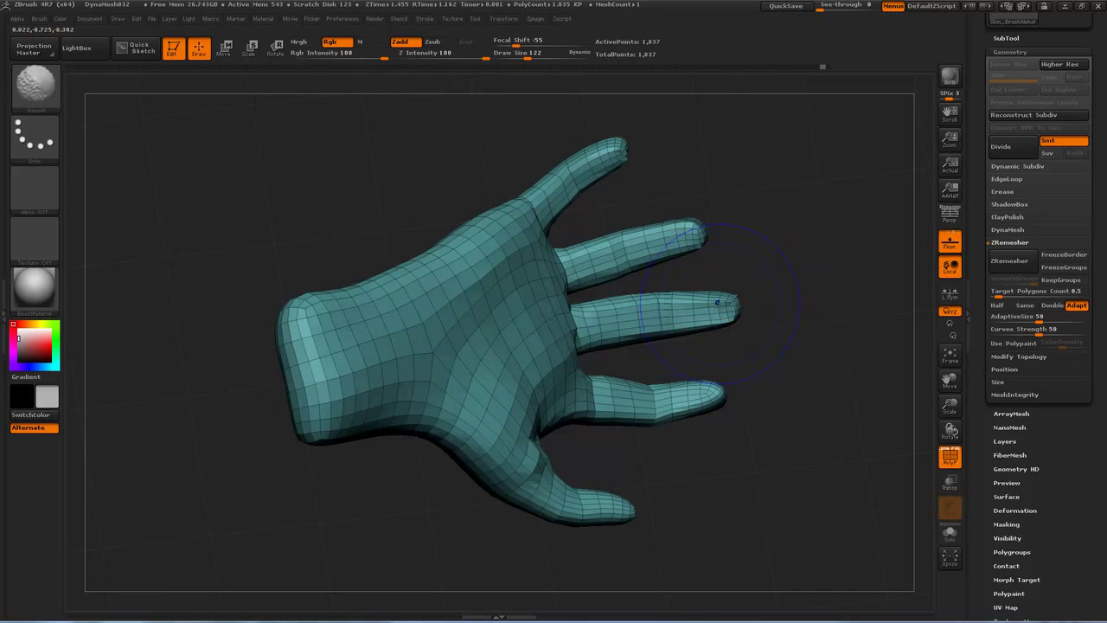
pyautogui.moveTo(765, 293); pyautogui.dragTo(729, 365)
pyautogui.moveTo(703, 400); pyautogui.dragTo(723, 372)
pyautogui.moveTo(597, 346)
pyautogui.mouseDown()
pyautogui.moveTo(803, 299)
pyautogui.moveTo(785, 334)
pyautogui.moveTo(793, 268)
pyautogui.moveTo(742, 255)
pyautogui.moveTo(700, 339)
pyautogui.moveTo(697, 232)
pyautogui.mouseUp()
# - Reduce the Inflat brush's draw size to 101 and thicken the little finger
pyautogui.press('shift')
pyautogui.press('s')
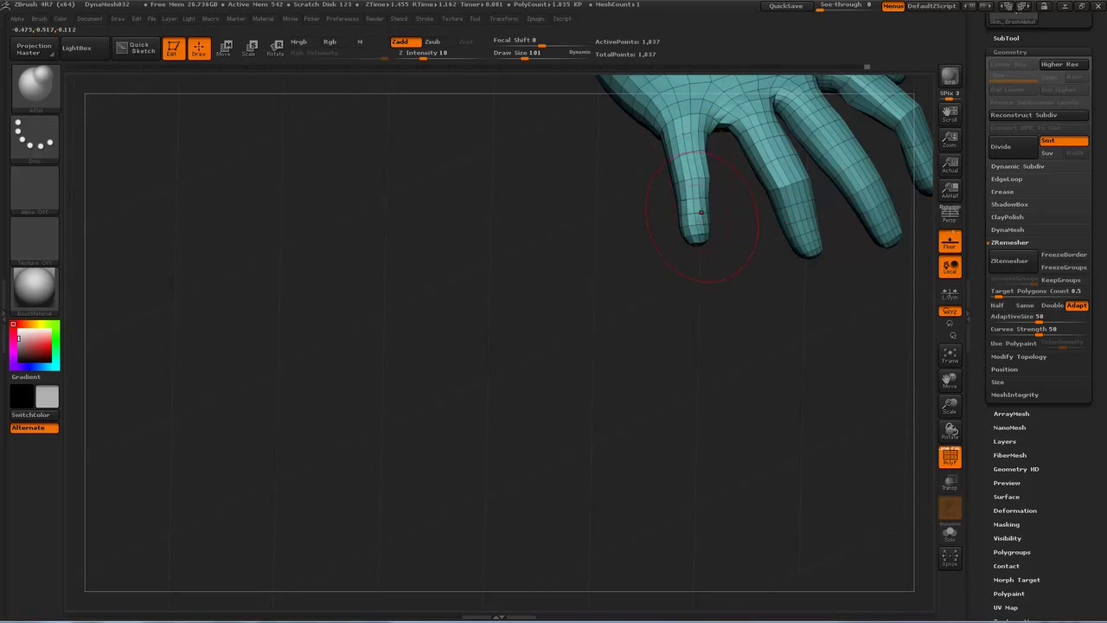
pyautogui.moveTo(725, 369); pyautogui.dragTo(702, 444)
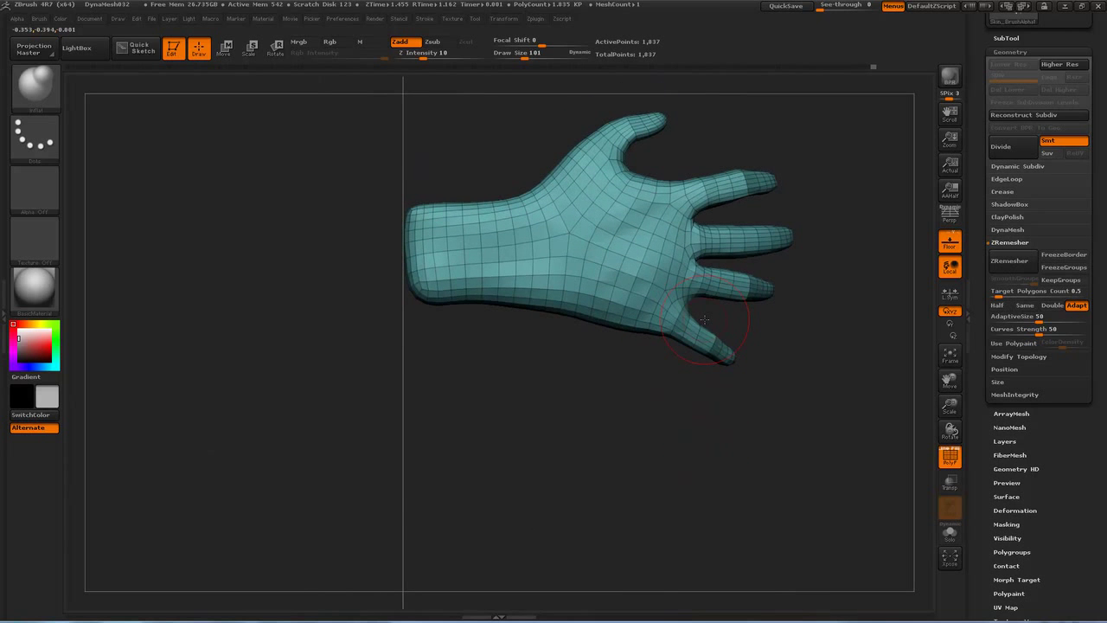
# - Switch to the Move brush, set the draw size to 145 and reshape the outer edge of the palm
pyautogui.press('b')
pyautogui.press('m')
pyautogui.press('v')
pyautogui.press('s')
pyautogui.moveTo(607, 410); pyautogui.dragTo(621, 411)
pyautogui.moveTo(667, 312); pyautogui.dragTo(615, 301)
pyautogui.press('s')
pyautogui.moveTo(642, 370); pyautogui.dragTo(609, 407)
pyautogui.moveTo(562, 340); pyautogui.dragTo(588, 346)
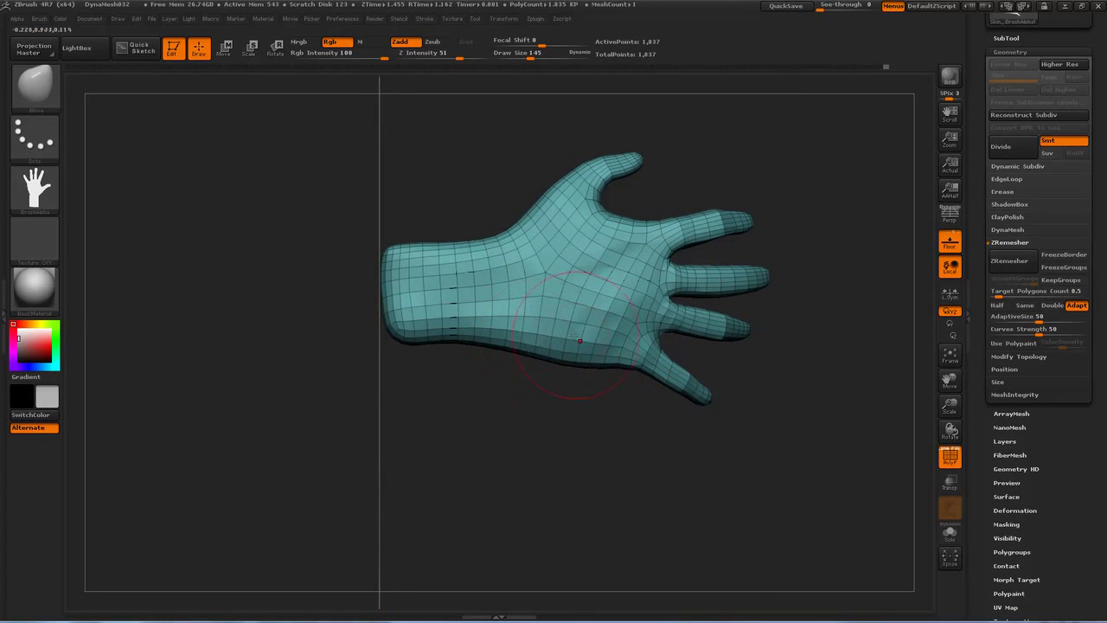
# - Set the Move brush's draw size to 93 and refine the side of the hand and the knuckles
pyautogui.moveTo(750, 384); pyautogui.dragTo(730, 335)
pyautogui.press('s')
pyautogui.moveTo(723, 292); pyautogui.dragTo(716, 292)
pyautogui.moveTo(716, 291); pyautogui.dragTo(708, 314)
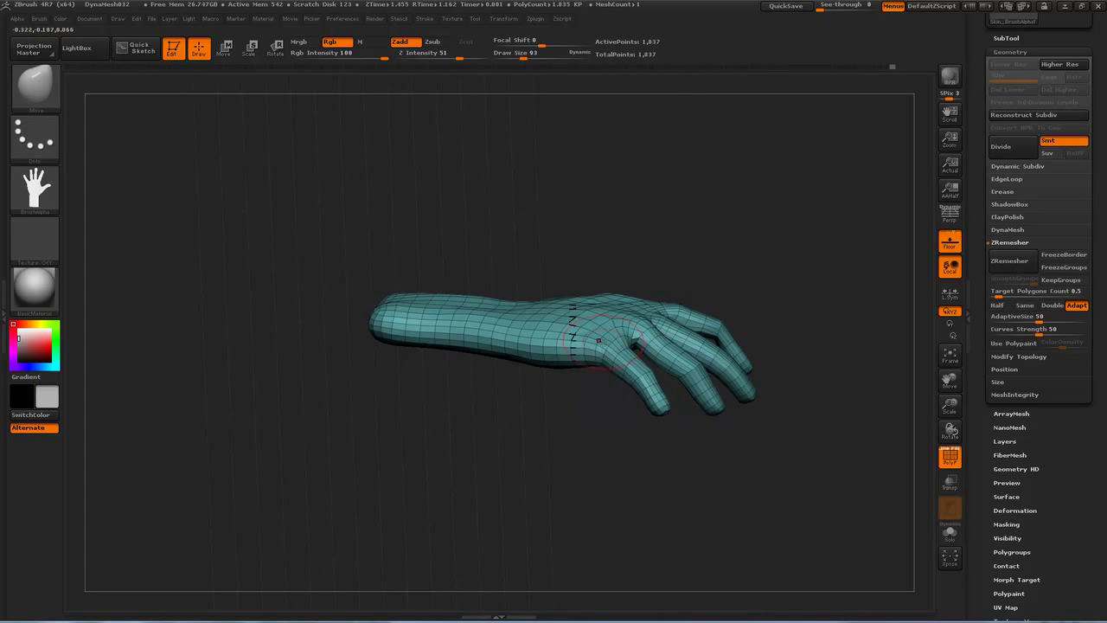
pyautogui.moveTo(755, 269); pyautogui.dragTo(691, 278)
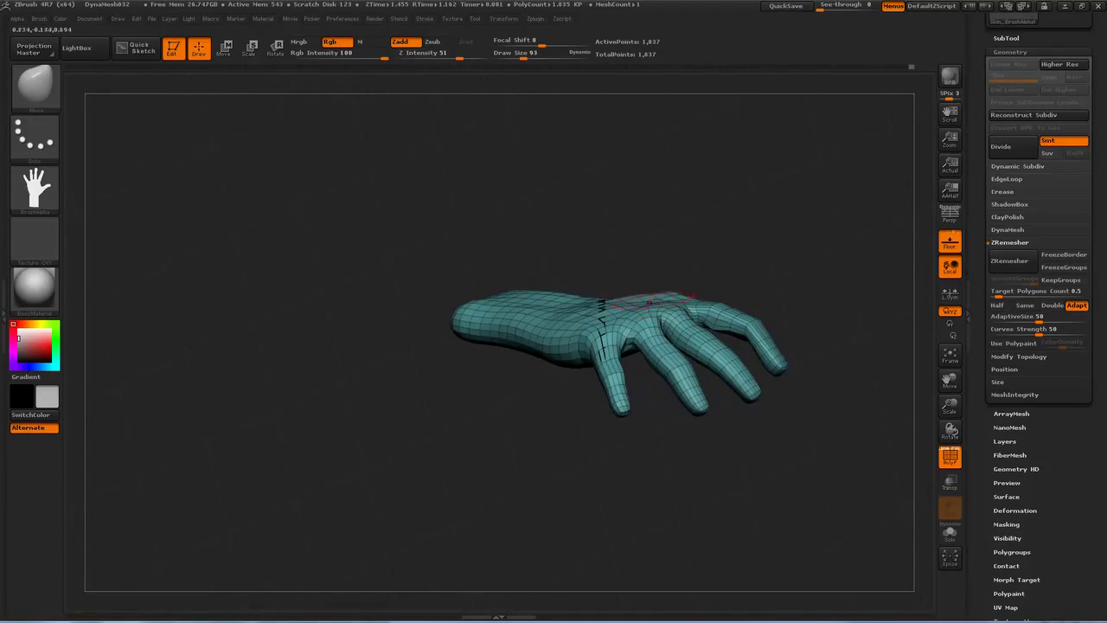
pyautogui.moveTo(753, 274); pyautogui.dragTo(672, 275)
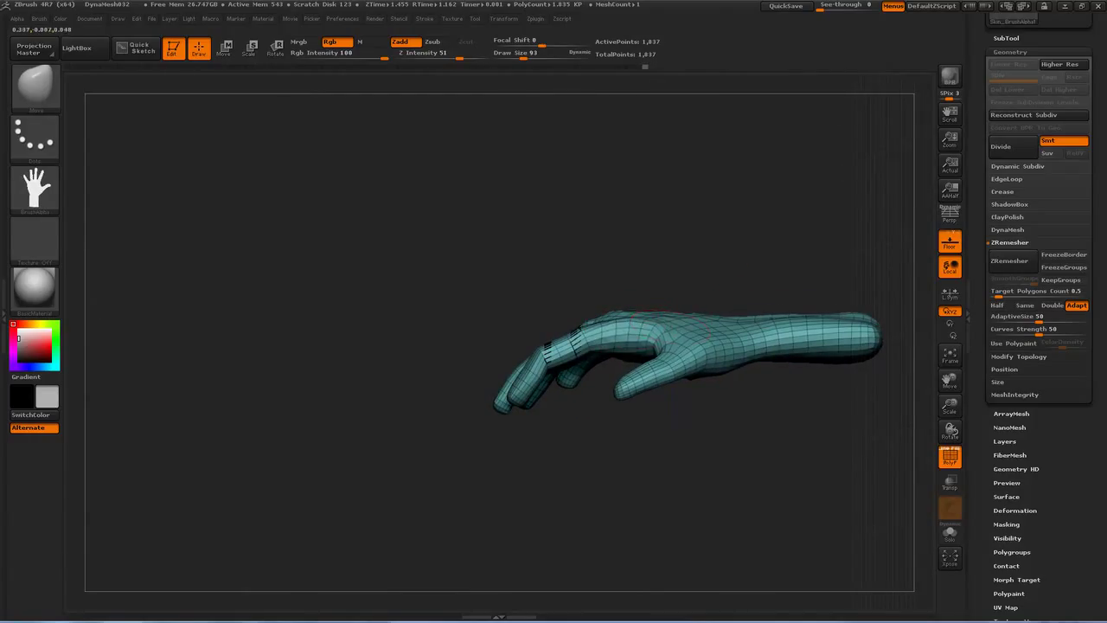
pyautogui.moveTo(670, 274); pyautogui.dragTo(630, 308)
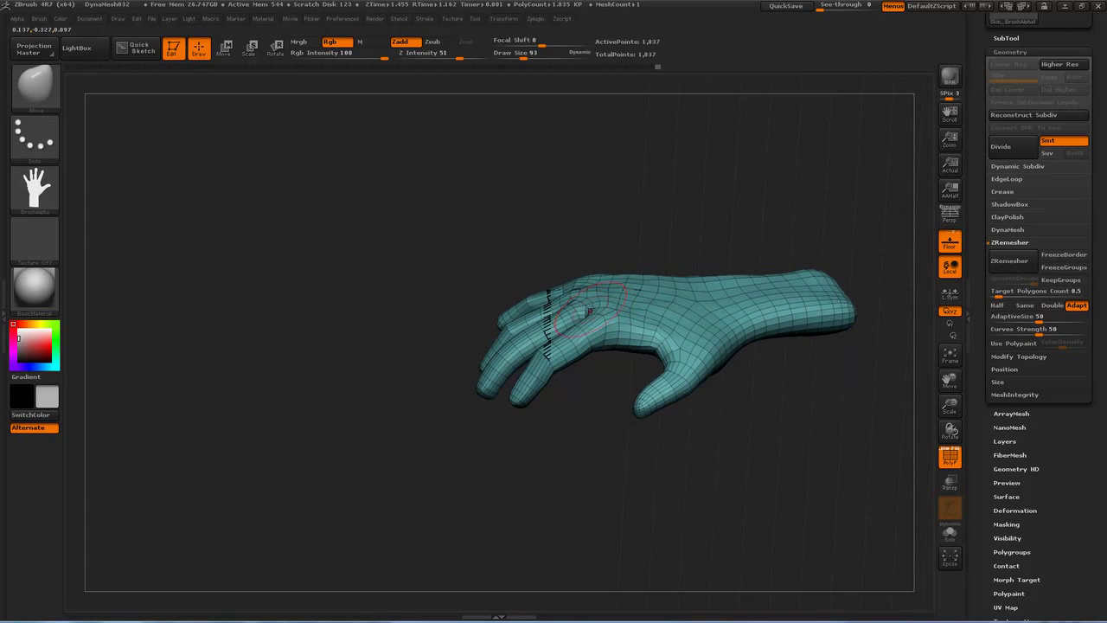
pyautogui.moveTo(647, 239); pyautogui.dragTo(577, 279)
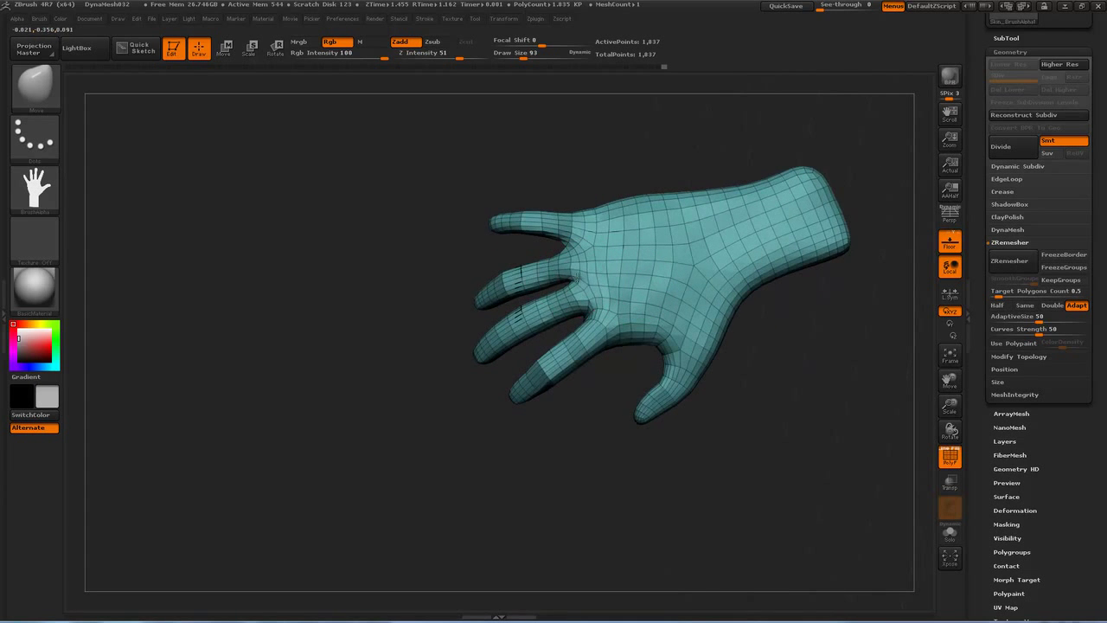
pyautogui.moveTo(624, 156); pyautogui.dragTo(587, 241)
# - Turn off the polygon frame, mask the little finger and invert the mask
pyautogui.moveTo(672, 179)
pyautogui.keyDown('alt'); pyautogui.mouseDown()
pyautogui.moveTo(658, 193)
pyautogui.moveTo(672, 186)
pyautogui.mouseUp(); pyautogui.keyUp('alt')
pyautogui.hotkey('shift', 'f')
pyautogui.moveTo(767, 227); pyautogui.dragTo(763, 352)
pyautogui.moveTo(768, 297)
pyautogui.keyDown('alt'); pyautogui.mouseDown()
pyautogui.moveTo(749, 354)
pyautogui.moveTo(744, 314)
pyautogui.moveTo(739, 398)
pyautogui.mouseUp(); pyautogui.keyUp('alt')
pyautogui.moveTo(504, 283)
pyautogui.keyDown('ctrl'); pyautogui.mouseDown()
pyautogui.moveTo(538, 299)
pyautogui.moveTo(565, 353)
pyautogui.moveTo(502, 449)
pyautogui.moveTo(484, 385)
pyautogui.mouseUp(); pyautogui.keyUp('ctrl')
pyautogui.keyDown('ctrl'); pyautogui.click(514, 489); pyautogui.keyUp('ctrl')
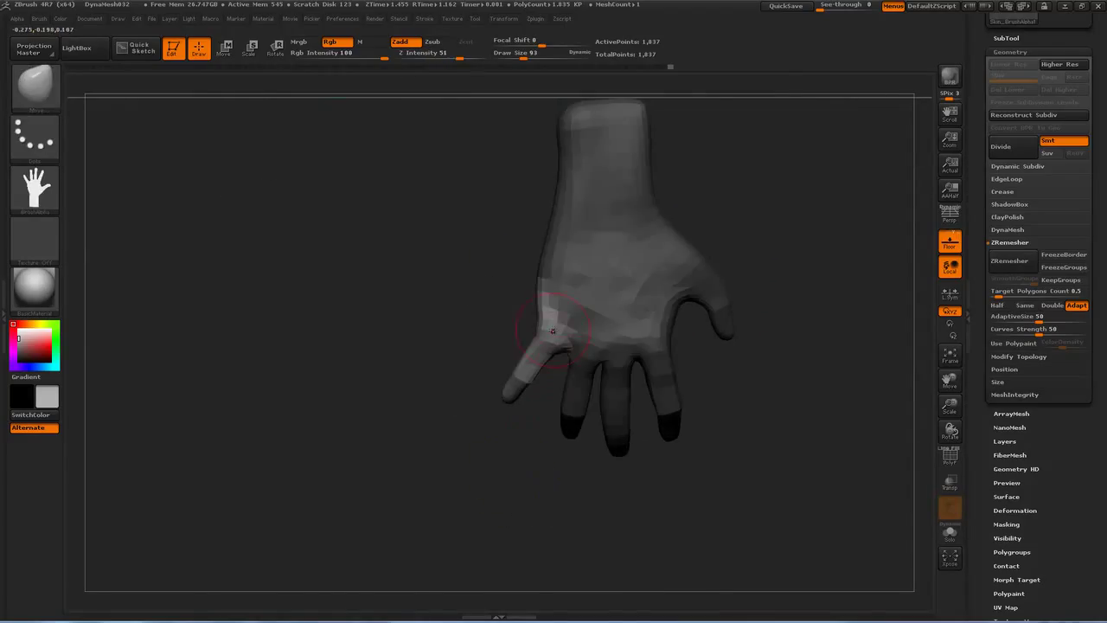
# - Refine the little finger's mask, rotate the finger inward toward the ring finger with Transpose and clear the mask
pyautogui.click(279, 56)
pyautogui.moveTo(560, 333)
pyautogui.mouseDown()
pyautogui.moveTo(509, 395)
pyautogui.moveTo(529, 388)
pyautogui.mouseUp()
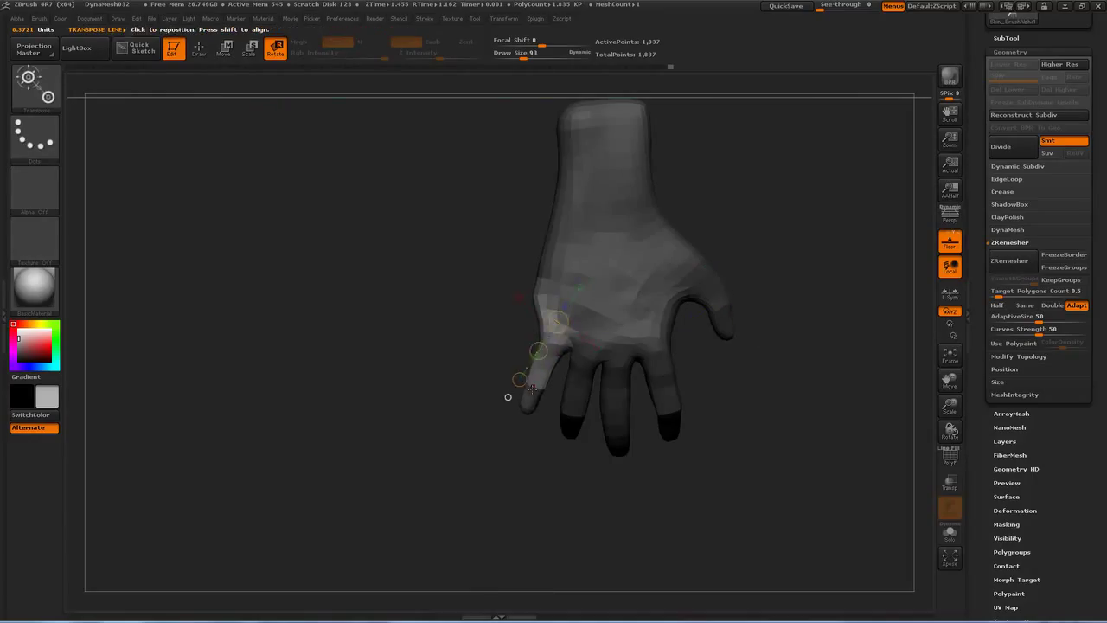
pyautogui.hotkey('ctrl', 'z')
pyautogui.keyDown('ctrl'); pyautogui.click(448, 267); pyautogui.keyUp('ctrl')
pyautogui.moveTo(555, 370)
pyautogui.keyDown('ctrl'); pyautogui.mouseDown()
pyautogui.moveTo(510, 432)
pyautogui.moveTo(529, 417)
pyautogui.mouseUp(); pyautogui.keyUp('ctrl')
pyautogui.keyDown('ctrl'); pyautogui.click(474, 400); pyautogui.keyUp('ctrl')
pyautogui.moveTo(542, 340); pyautogui.dragTo(532, 394)
pyautogui.keyDown('ctrl'); pyautogui.moveTo(776, 326); pyautogui.dragTo(773, 358); pyautogui.keyUp('ctrl')
# - Remesh the hand with ZRemesher at a target polygon count of 0.5 and check its topology with the polygon frame
pyautogui.keyDown('alt'); pyautogui.moveTo(724, 327); pyautogui.dragTo(745, 348); pyautogui.keyUp('alt')
pyautogui.moveTo(878, 292); pyautogui.dragTo(876, 379)
pyautogui.hotkey('shift', 'f')
pyautogui.moveTo(865, 313); pyautogui.dragTo(840, 363)
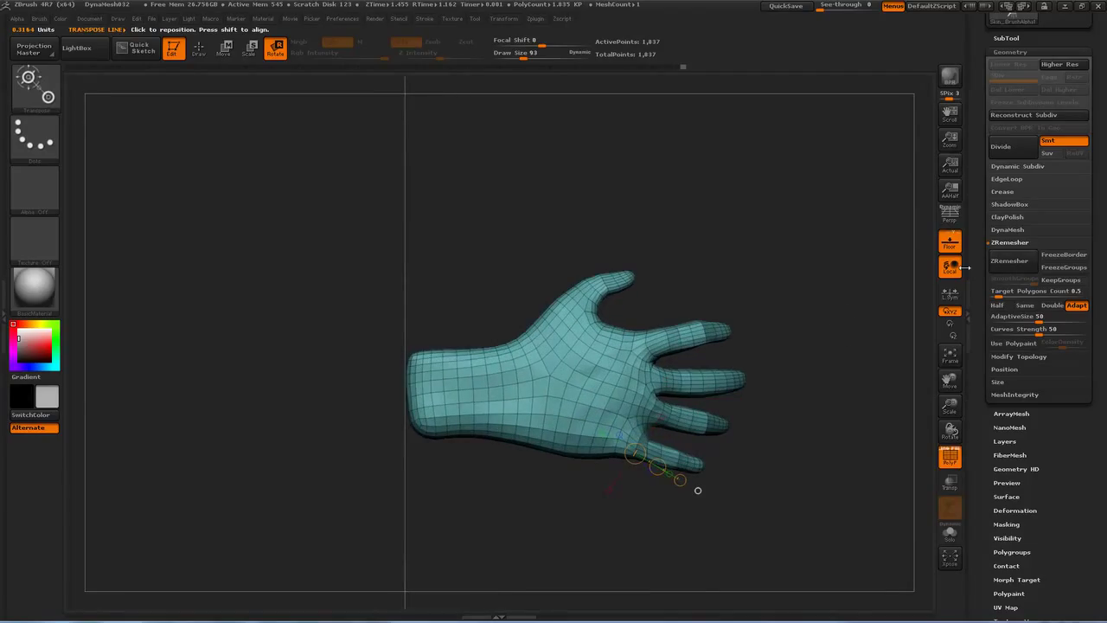
pyautogui.click(1010, 292)
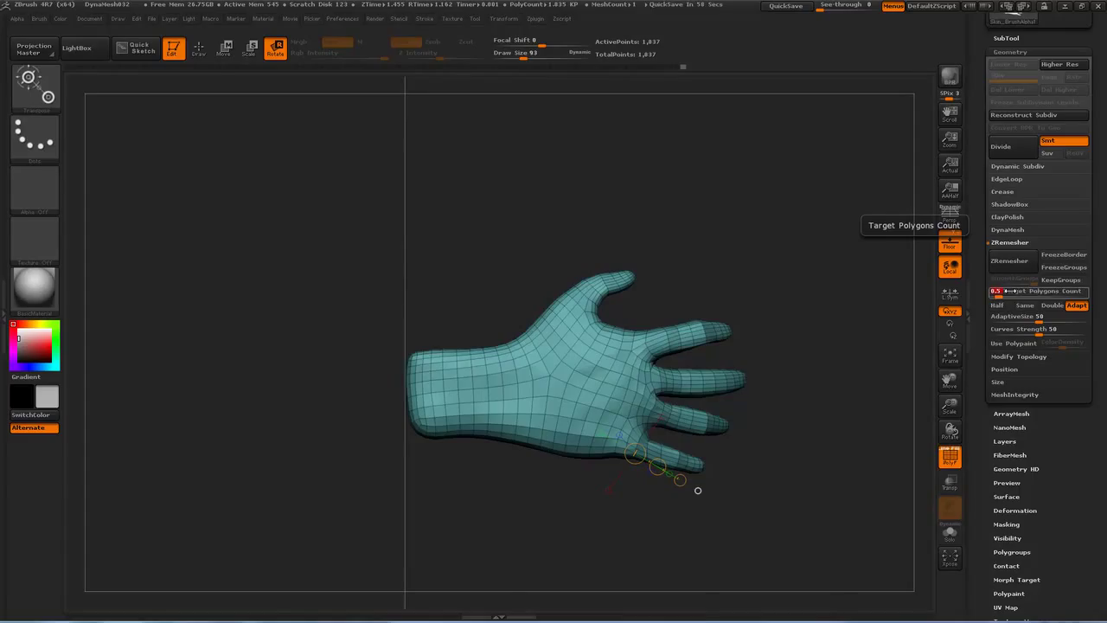
pyautogui.click(1019, 261)
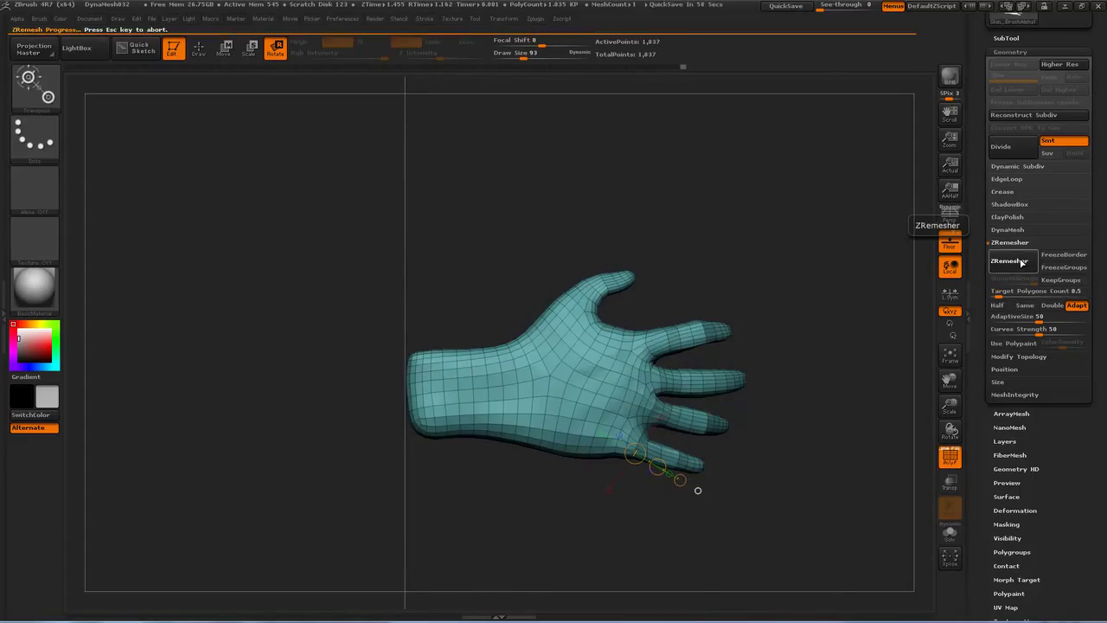
pyautogui.moveTo(832, 381); pyautogui.dragTo(828, 289)
pyautogui.moveTo(821, 385); pyautogui.dragTo(756, 363)
pyautogui.keyDown('alt'); pyautogui.moveTo(786, 329); pyautogui.dragTo(789, 396); pyautogui.keyUp('alt')
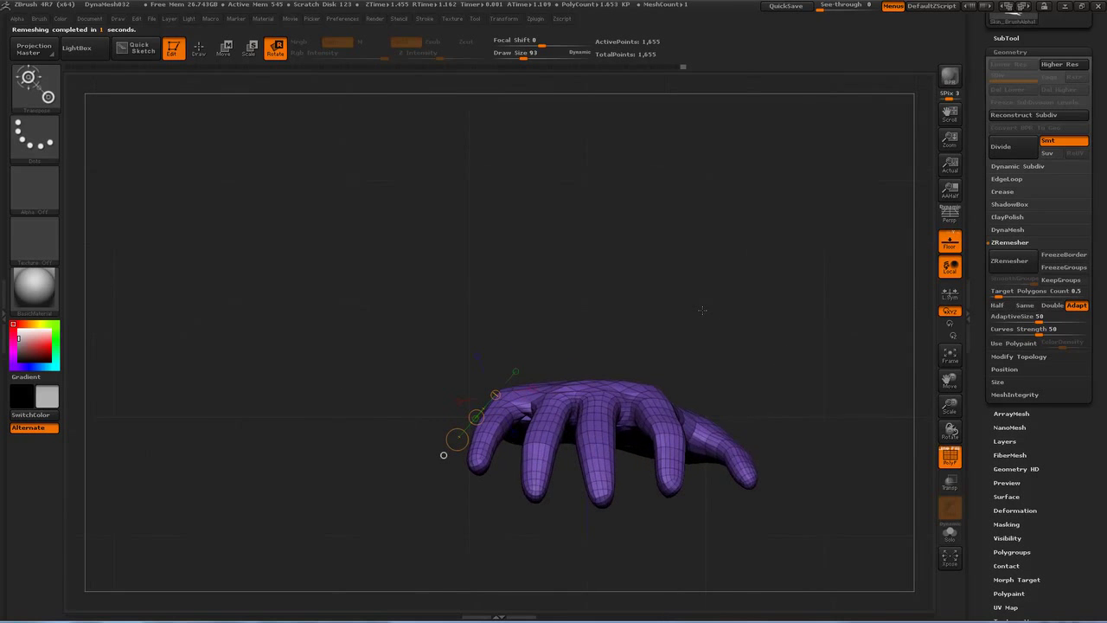
pyautogui.hotkey('shift', 'f')
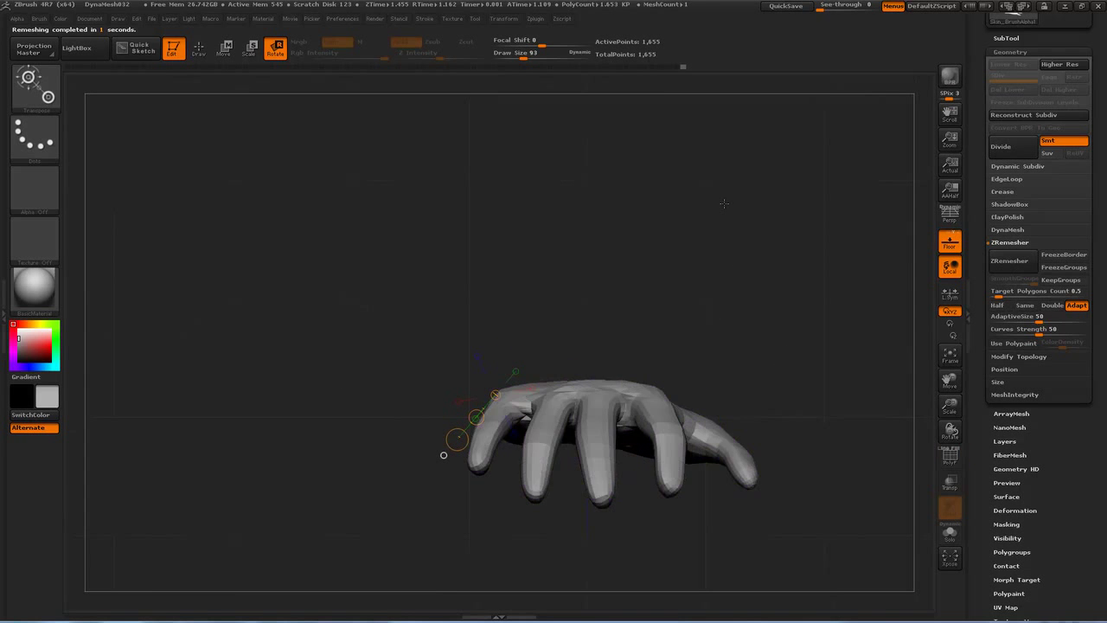
# - Switch to the Move Elastic brush, raise the middle knuckles into an arch using a draw size of 131, and smooth them
pyautogui.press('b')
pyautogui.press('e')
pyautogui.press('s')
pyautogui.moveTo(754, 342); pyautogui.dragTo(775, 355)
pyautogui.moveTo(575, 398); pyautogui.dragTo(578, 377)
pyautogui.moveTo(719, 317)
pyautogui.mouseDown()
pyautogui.moveTo(749, 323)
pyautogui.moveTo(727, 333)
pyautogui.mouseUp()
pyautogui.press('s')
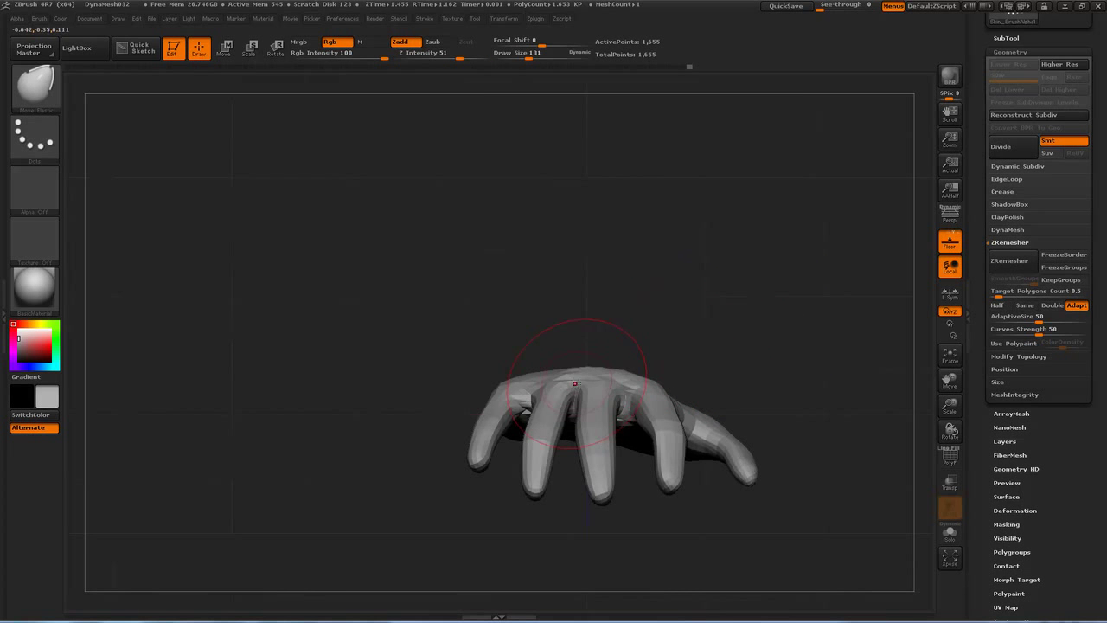
pyautogui.moveTo(652, 325); pyautogui.dragTo(692, 346)
pyautogui.keyDown('shift'); pyautogui.moveTo(569, 374); pyautogui.dragTo(563, 371); pyautogui.keyUp('shift')
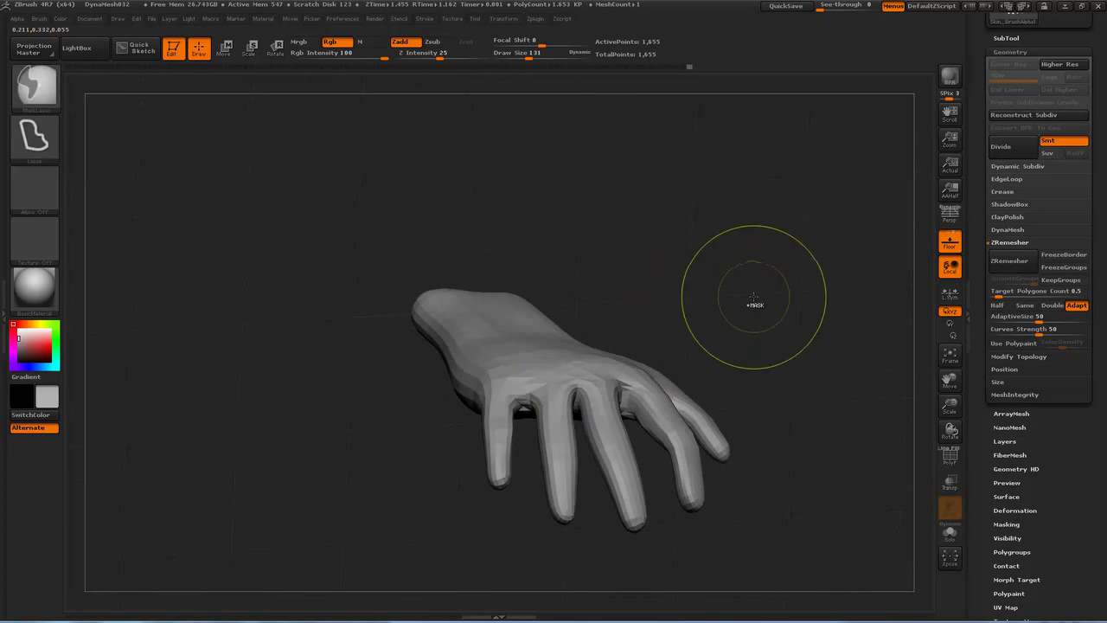
# - Divide the hand to subdivision level 2, then smooth and reshape the knuckle arch with the draw size reduced to 82
pyautogui.hotkey('ctrl', 'd')
pyautogui.moveTo(724, 286); pyautogui.dragTo(724, 353)
pyautogui.keyDown('shift'); pyautogui.moveTo(553, 365); pyautogui.dragTo(544, 379); pyautogui.keyUp('shift')
pyautogui.moveTo(836, 269)
pyautogui.mouseDown()
pyautogui.moveTo(646, 301)
pyautogui.moveTo(679, 329)
pyautogui.mouseUp()
pyautogui.press('s')
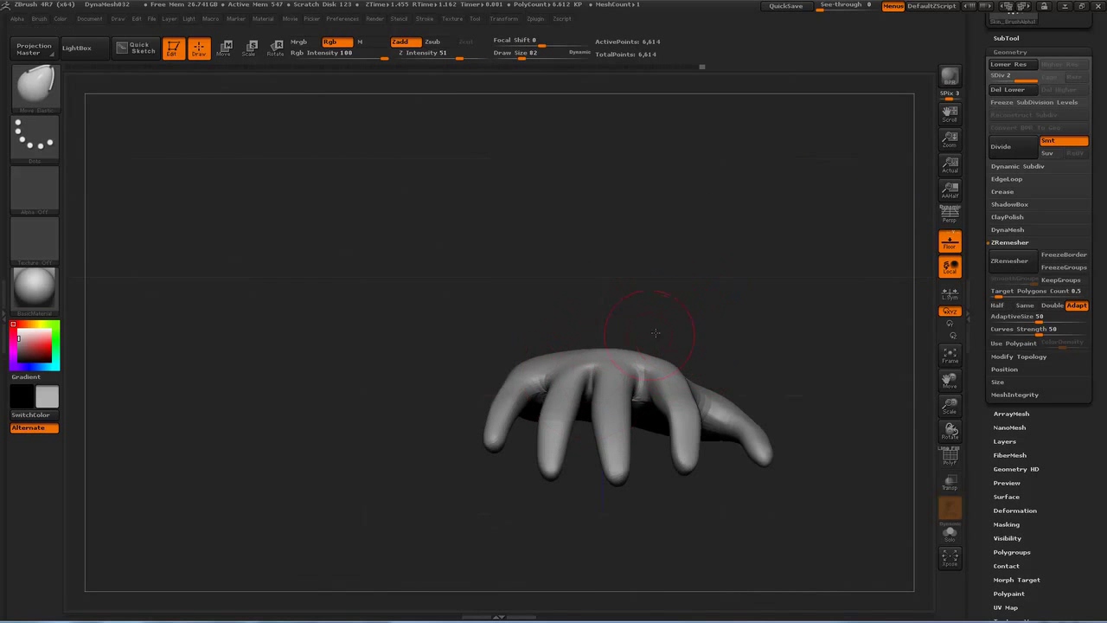
pyautogui.moveTo(614, 350); pyautogui.dragTo(702, 234)
pyautogui.keyDown('alt'); pyautogui.moveTo(702, 305); pyautogui.dragTo(703, 263); pyautogui.keyUp('alt')
pyautogui.moveTo(798, 394); pyautogui.dragTo(728, 397)
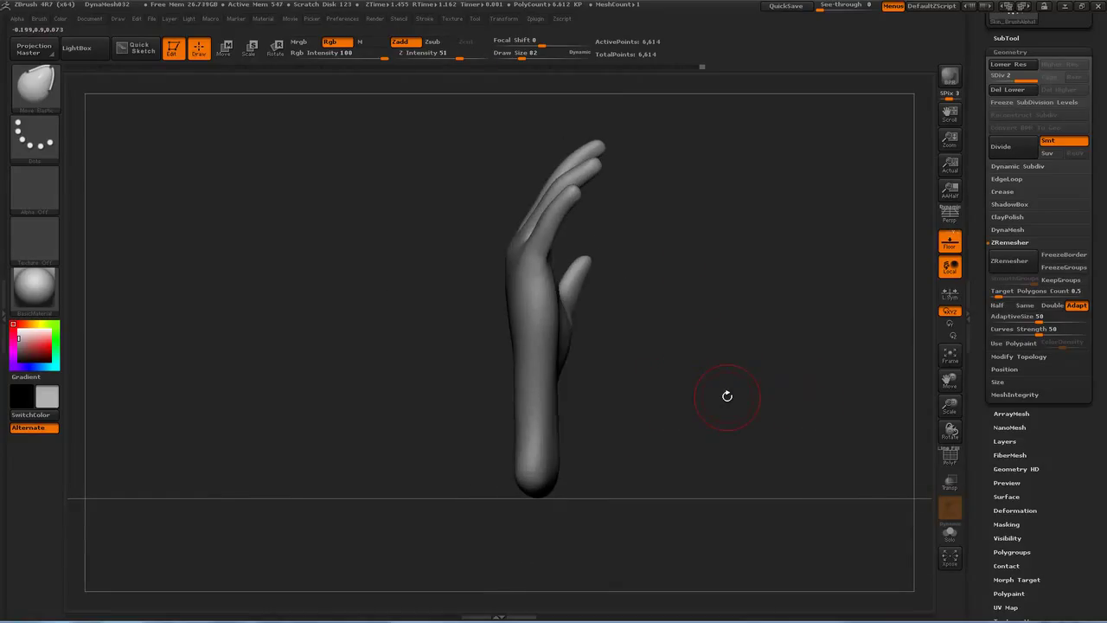